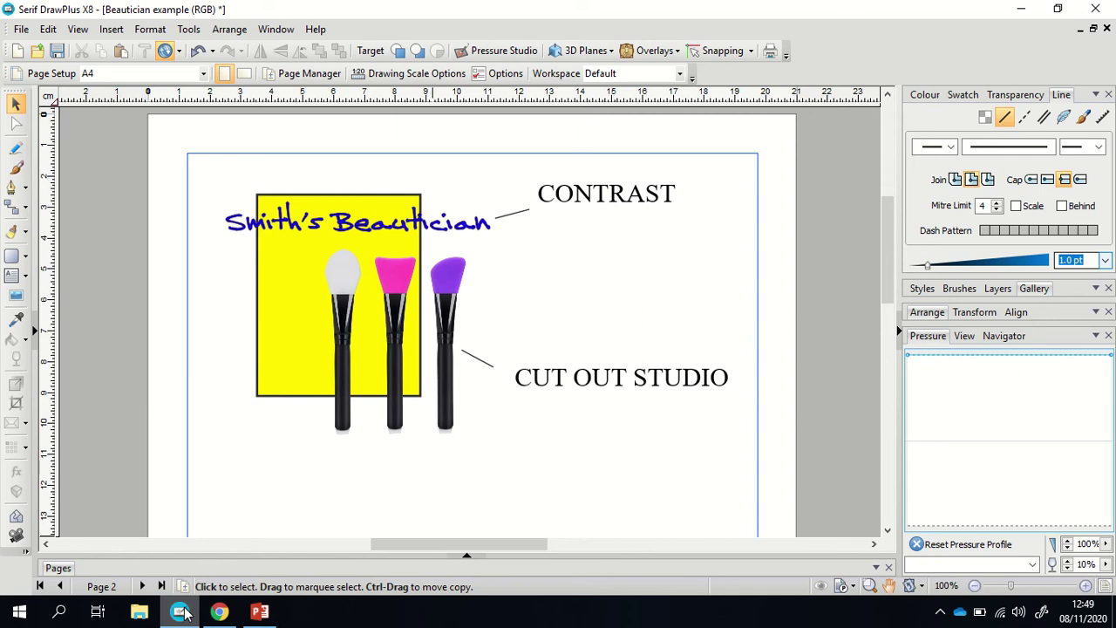
{"action": "left_click_drag", "start_coordinate": [884, 268], "coordinate": [889, 355]}
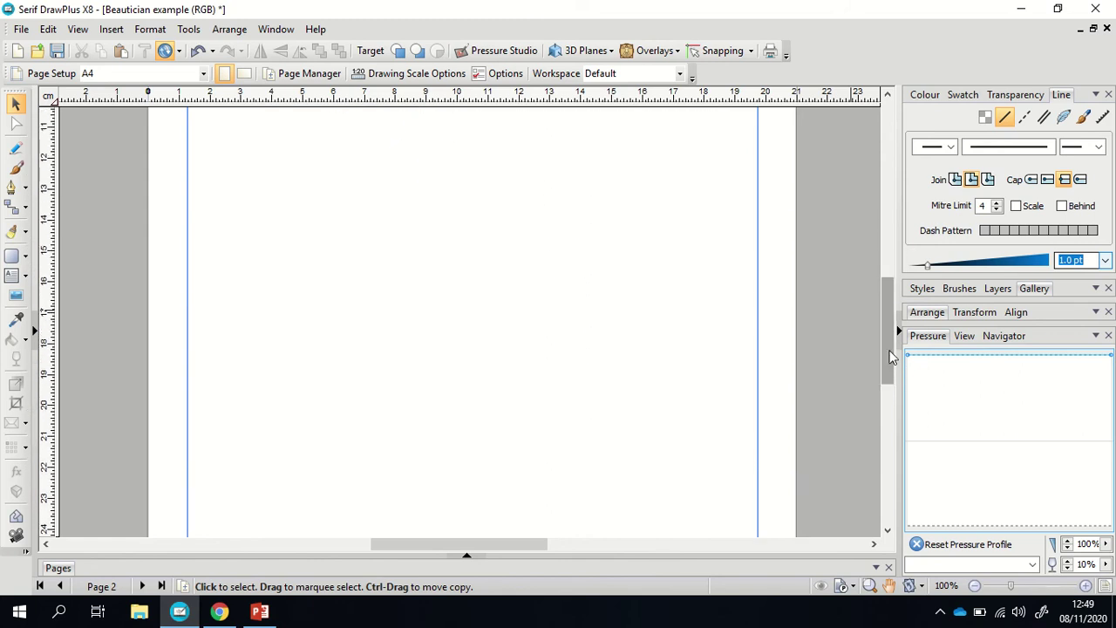
{"action": "left_click_drag", "start_coordinate": [889, 356], "coordinate": [883, 258]}
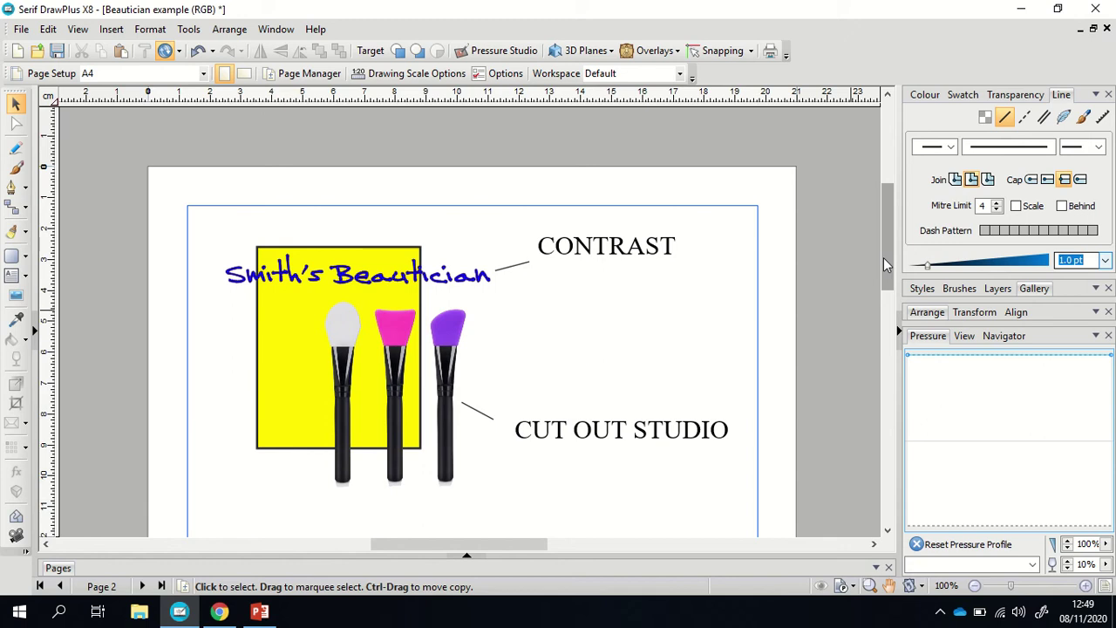
{"action": "left_click_drag", "start_coordinate": [883, 259], "coordinate": [882, 350]}
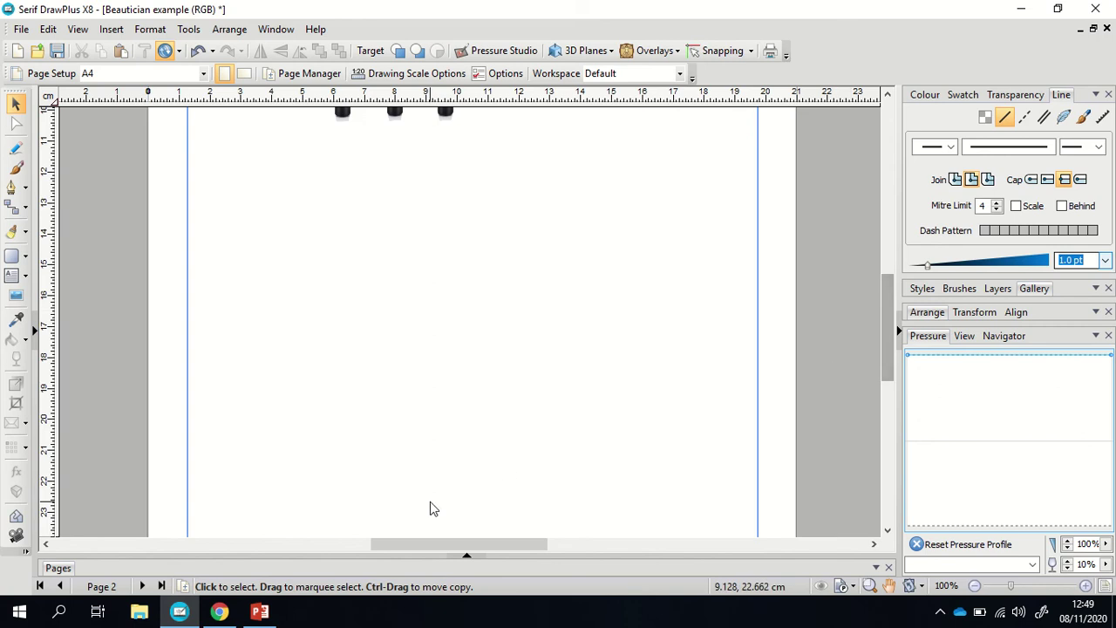
Switch to Chrome and run a Google image search for "beautician equipment", dismissing the location request.
{"action": "left_click", "coordinate": [221, 612]}
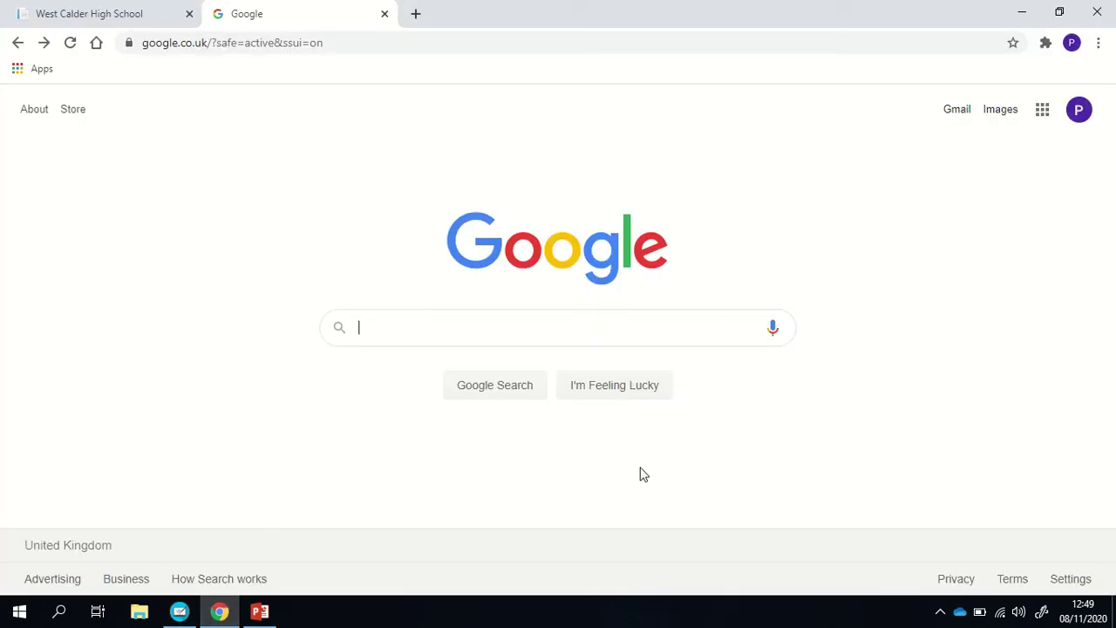
{"action": "type", "text": "bea"}
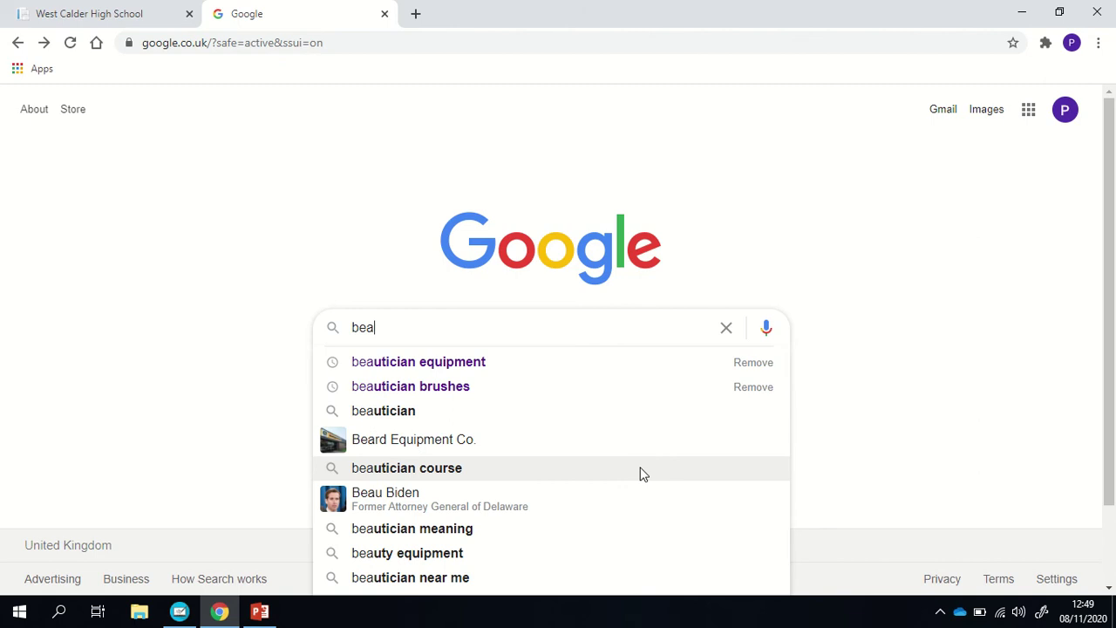
{"action": "type", "text": "uti"}
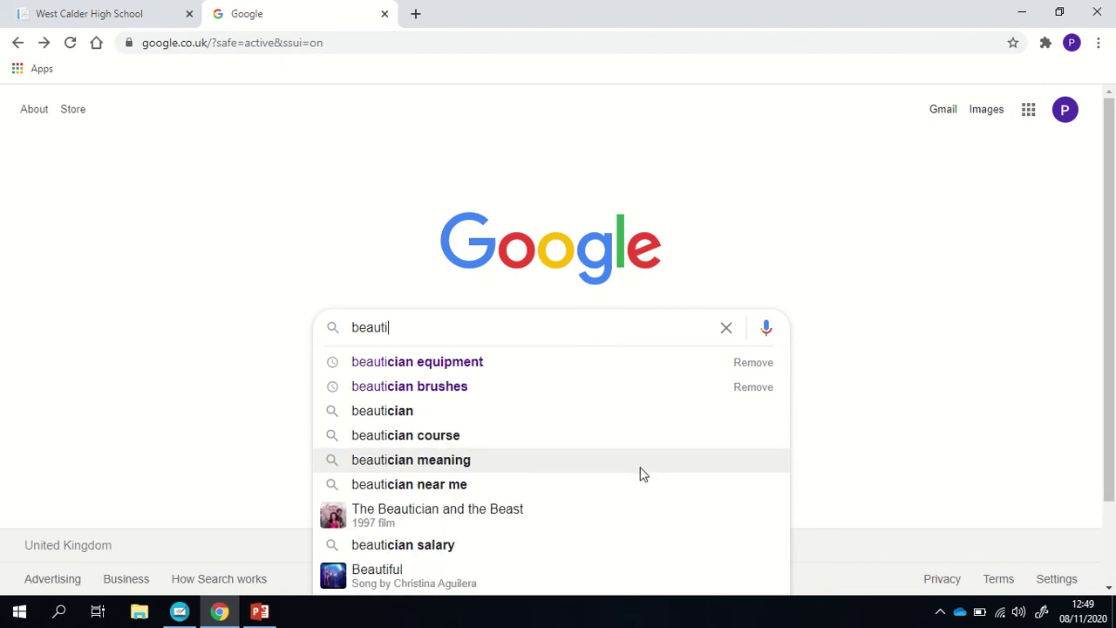
{"action": "type", "text": "cian equipment"}
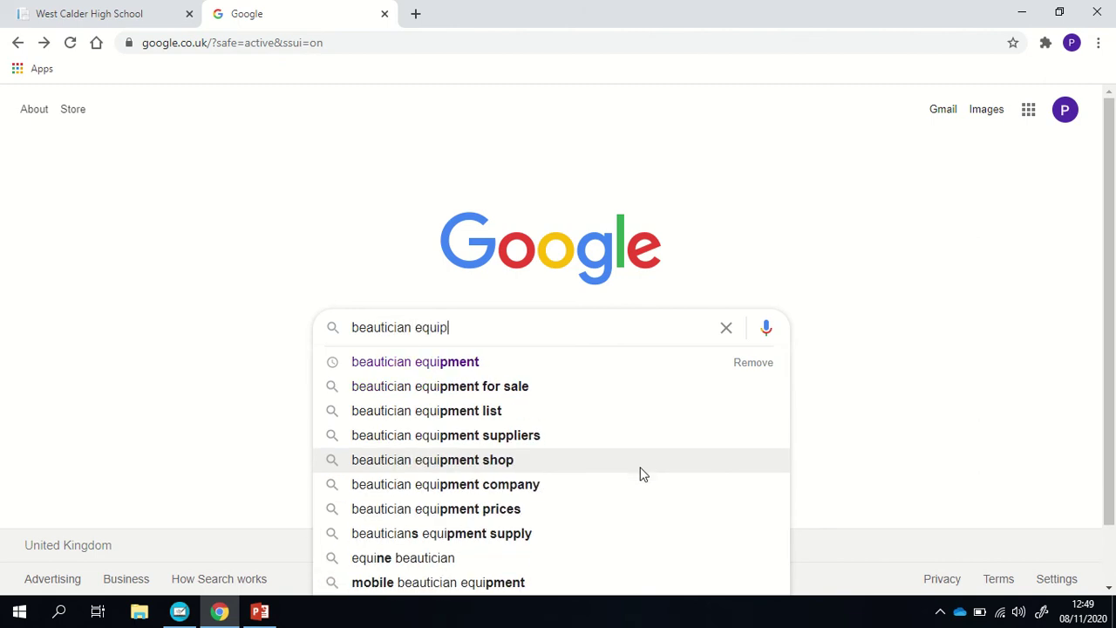
{"action": "key", "text": "Return"}
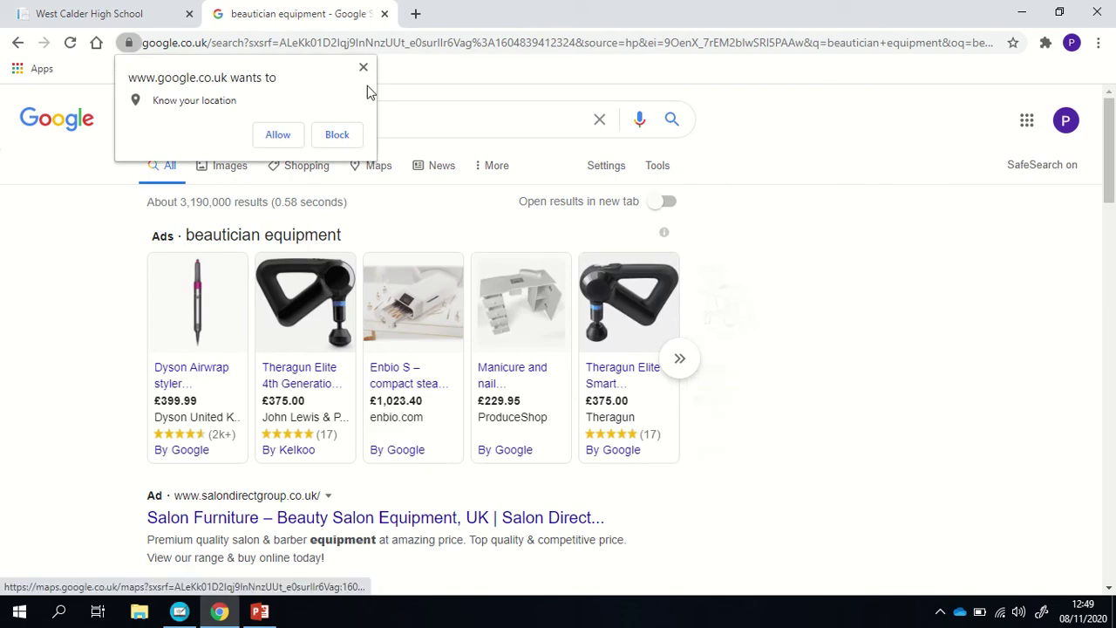
{"action": "left_click", "coordinate": [363, 68]}
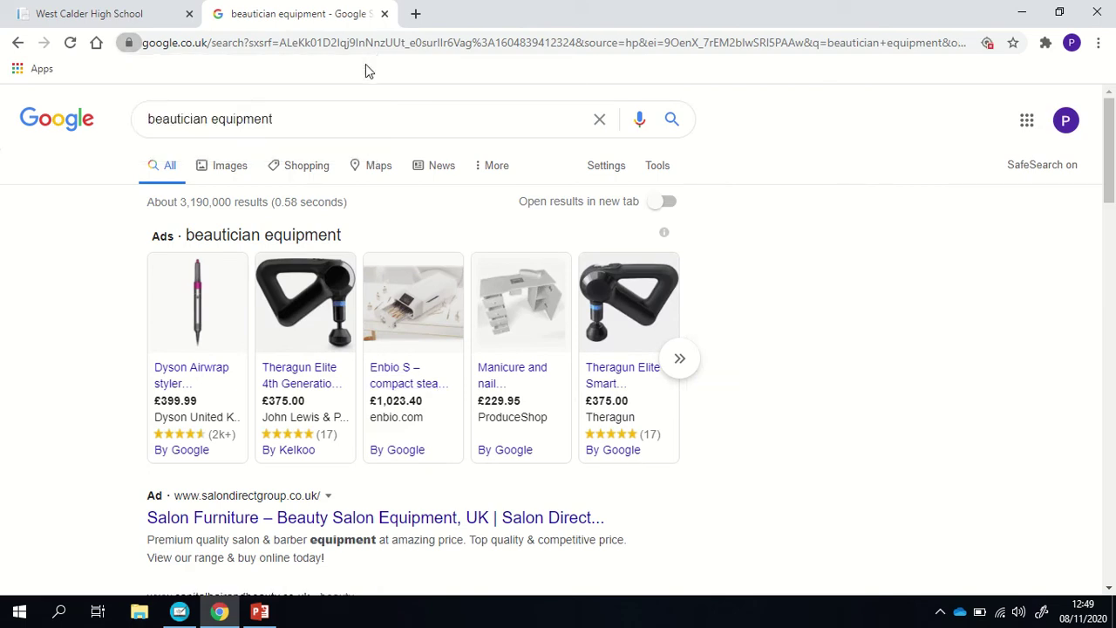
{"action": "left_click", "coordinate": [233, 171]}
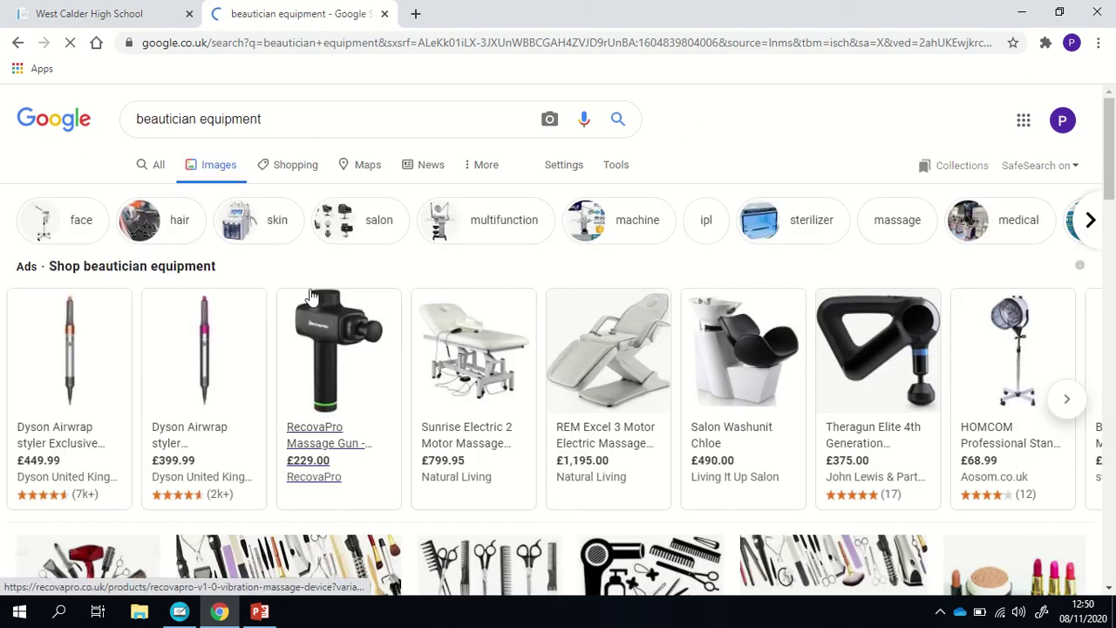
Narrow the image results to "face" and copy the picture of the three silicone face mask brushes.
{"action": "left_click", "coordinate": [78, 226]}
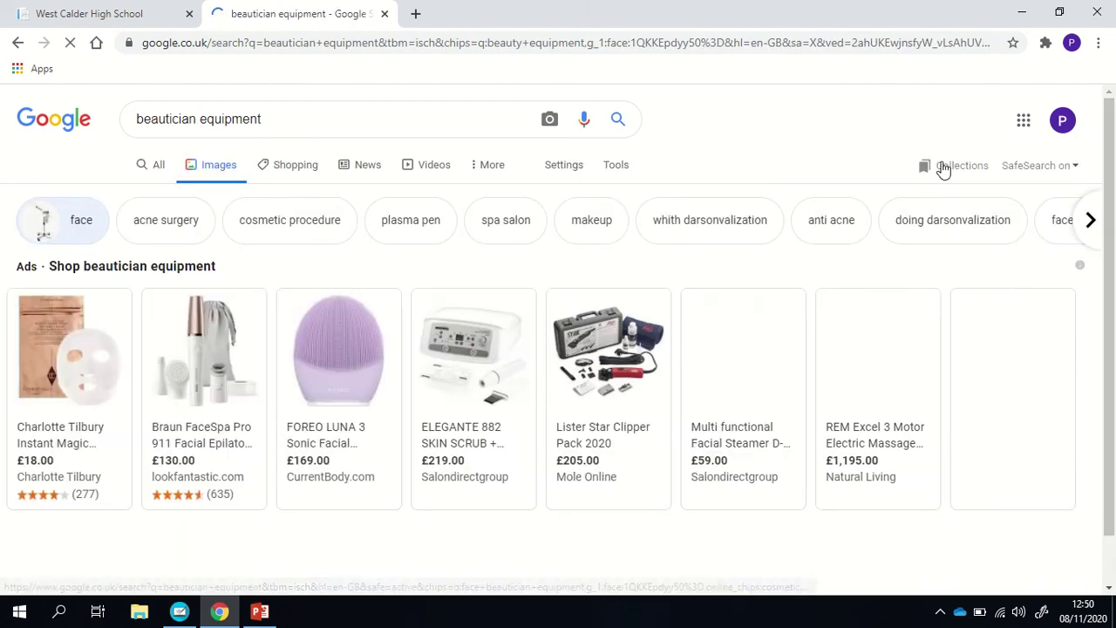
{"action": "left_click_drag", "start_coordinate": [1109, 155], "coordinate": [1109, 282]}
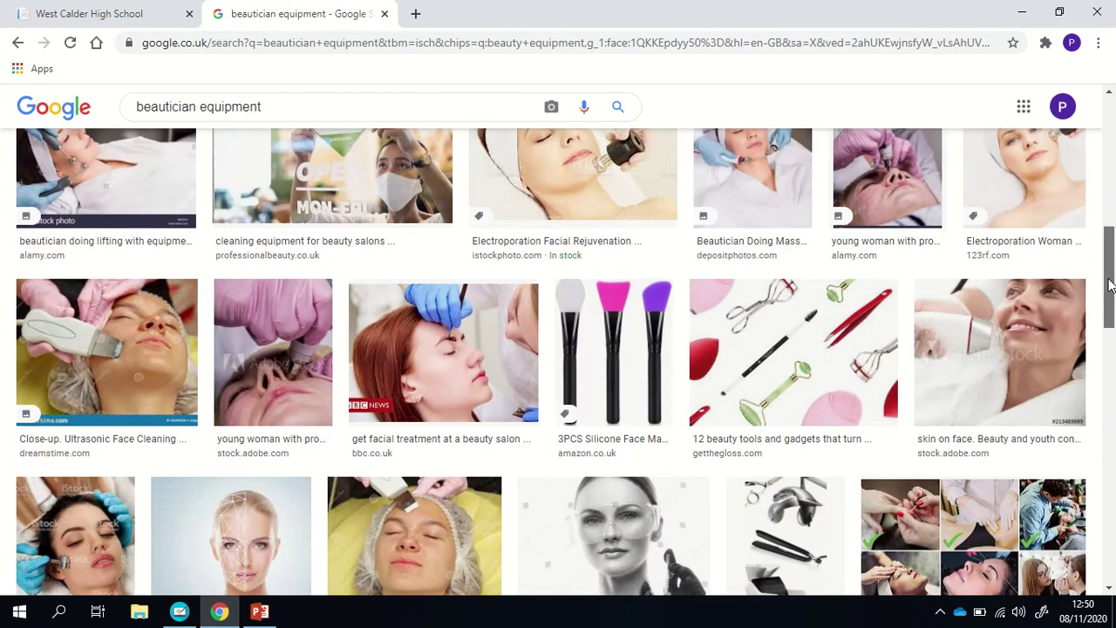
{"action": "left_click", "coordinate": [617, 364]}
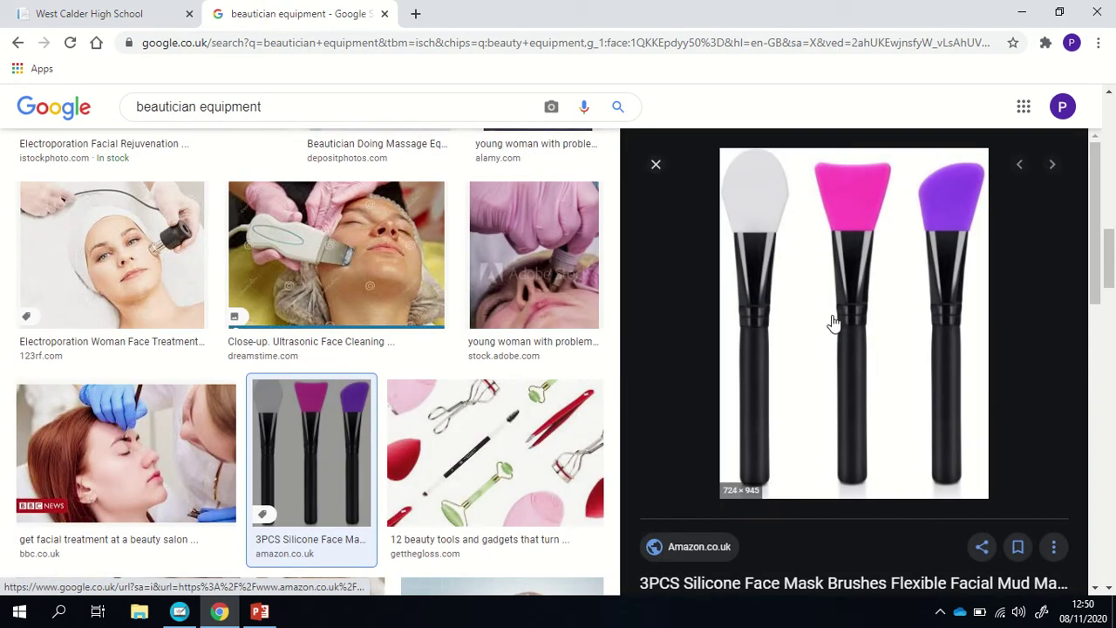
{"action": "right_click", "coordinate": [831, 315]}
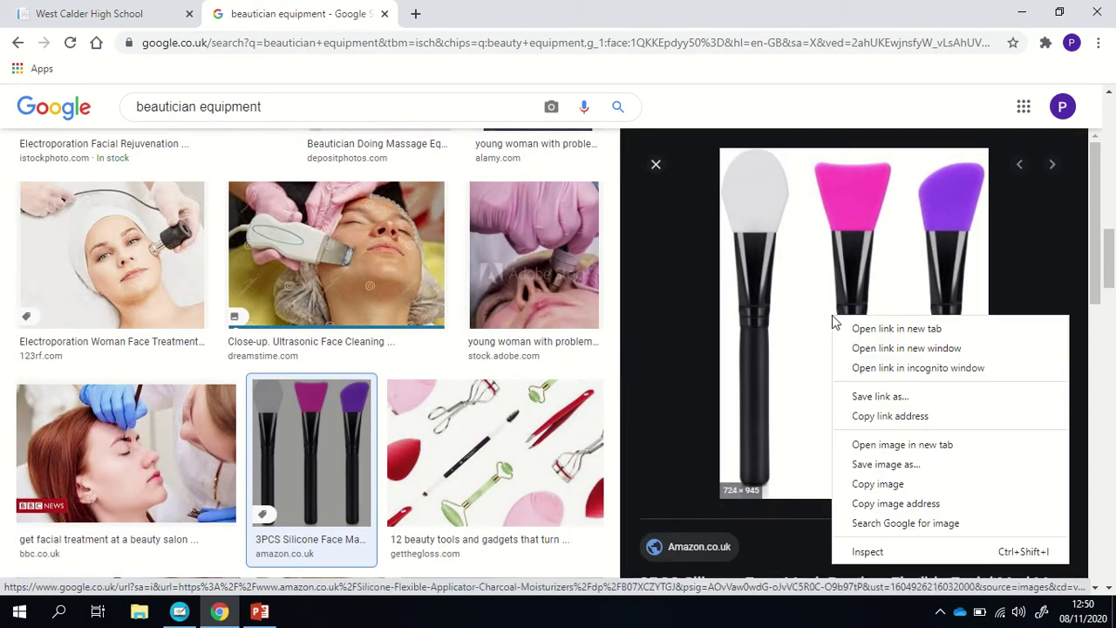
{"action": "left_click", "coordinate": [902, 490]}
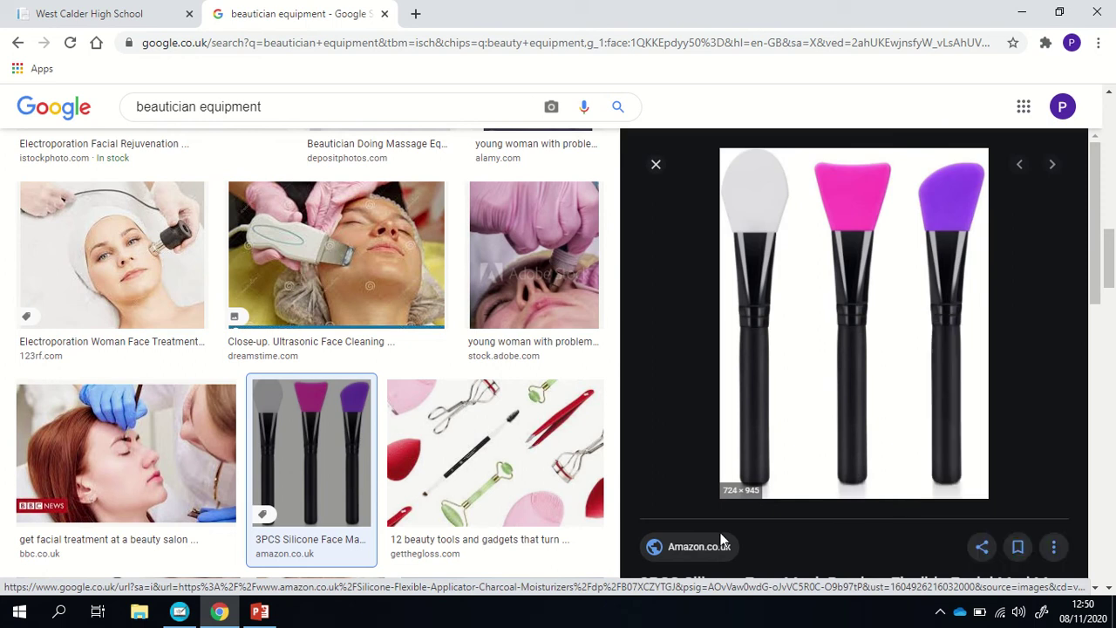
Switch to DrawPlus, paste the brushes picture about 7 cm wide and place it below the CUT OUT STUDIO label.
{"action": "left_click", "coordinate": [179, 613]}
{"action": "key", "text": "ctrl+v"}
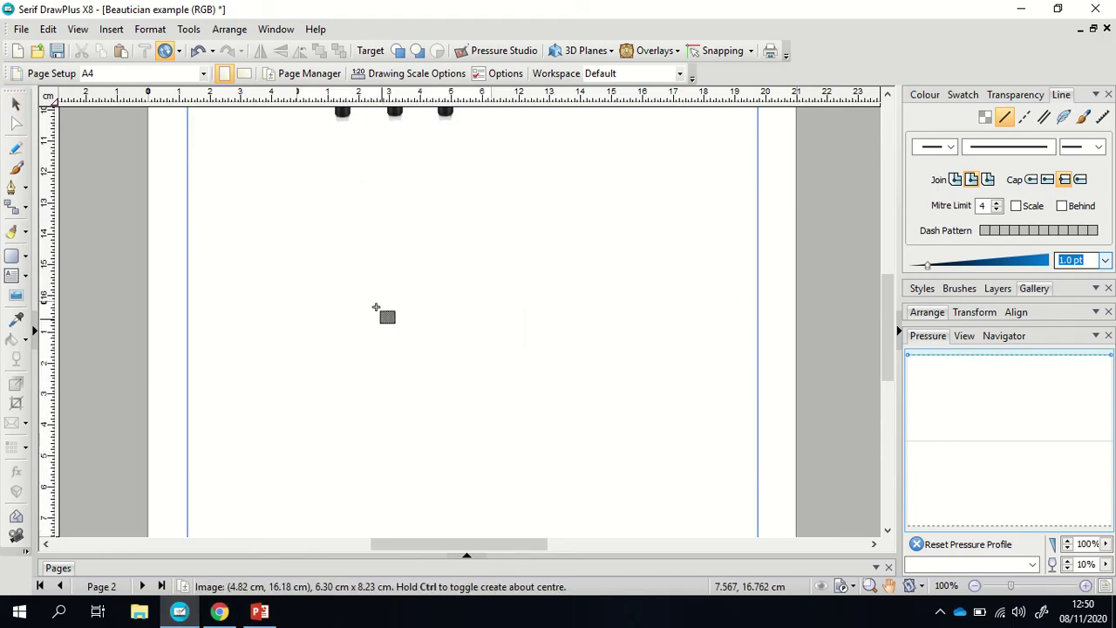
{"action": "mouse_move", "coordinate": [331, 237]}
{"action": "left_mouse_down"}
{"action": "mouse_move", "coordinate": [622, 531]}
{"action": "mouse_move", "coordinate": [647, 470]}
{"action": "left_mouse_up"}
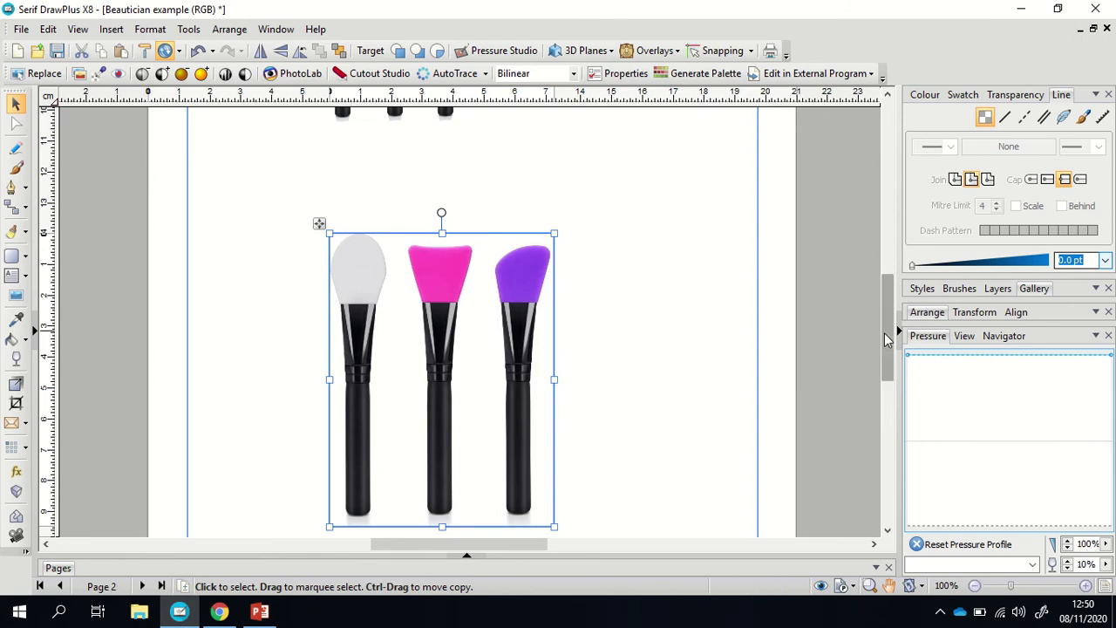
{"action": "scroll", "coordinate": [886, 340], "scroll_direction": "up", "scroll_amount": 3}
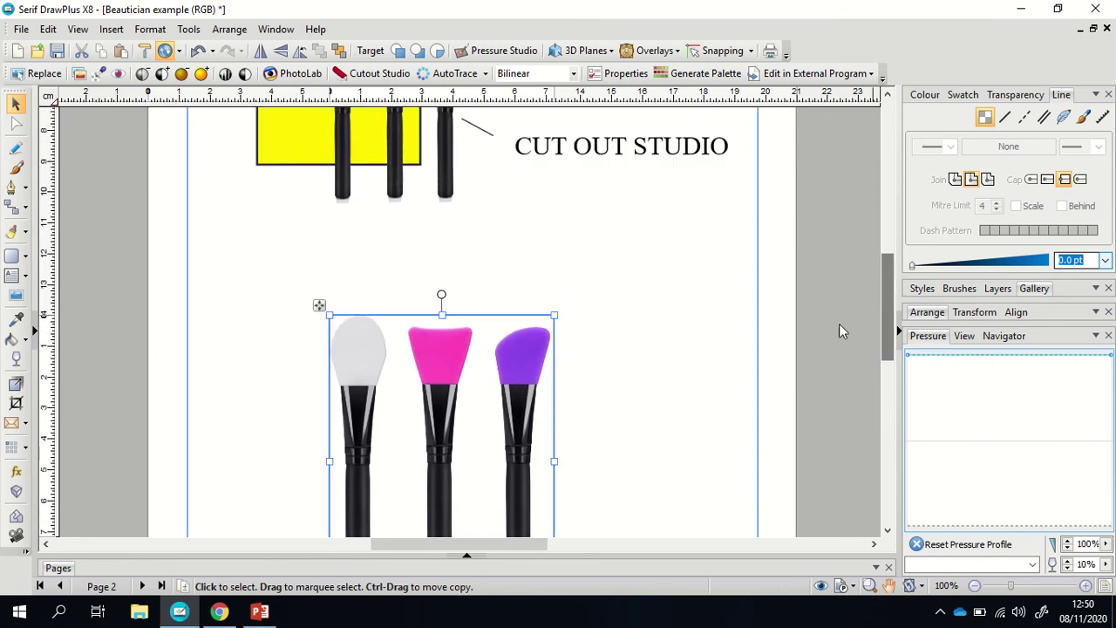
{"action": "mouse_move", "coordinate": [464, 452]}
{"action": "left_mouse_down"}
{"action": "mouse_move", "coordinate": [458, 381]}
{"action": "mouse_move", "coordinate": [433, 302]}
{"action": "mouse_move", "coordinate": [408, 269]}
{"action": "left_mouse_up"}
{"action": "scroll", "coordinate": [878, 249], "scroll_direction": "up", "scroll_amount": 10}
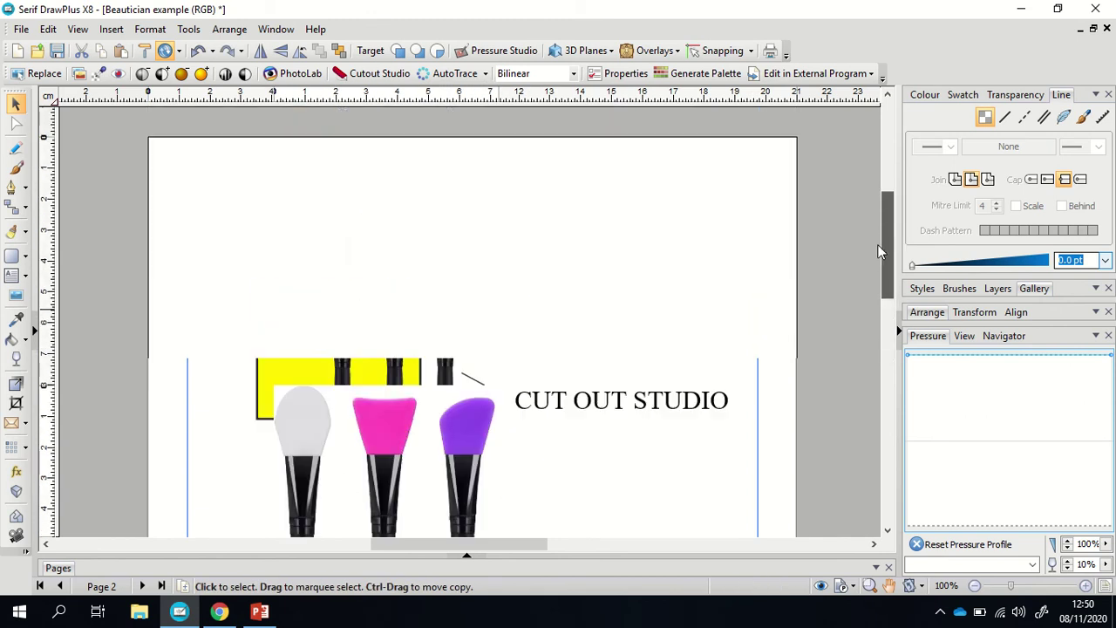
{"action": "mouse_move", "coordinate": [444, 486]}
{"action": "left_mouse_down"}
{"action": "mouse_move", "coordinate": [466, 379]}
{"action": "mouse_move", "coordinate": [526, 450]}
{"action": "mouse_move", "coordinate": [542, 447]}
{"action": "left_mouse_up"}
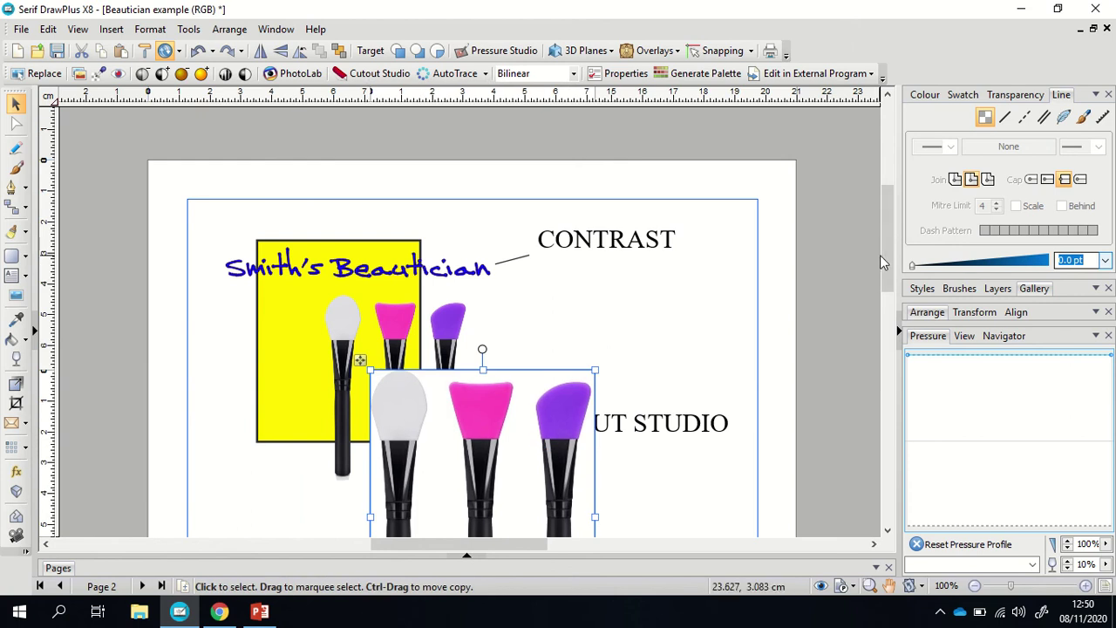
{"action": "left_click_drag", "start_coordinate": [888, 261], "coordinate": [888, 314]}
{"action": "mouse_move", "coordinate": [530, 356]}
{"action": "left_mouse_down"}
{"action": "mouse_move", "coordinate": [573, 465]}
{"action": "mouse_move", "coordinate": [639, 459]}
{"action": "left_mouse_up"}
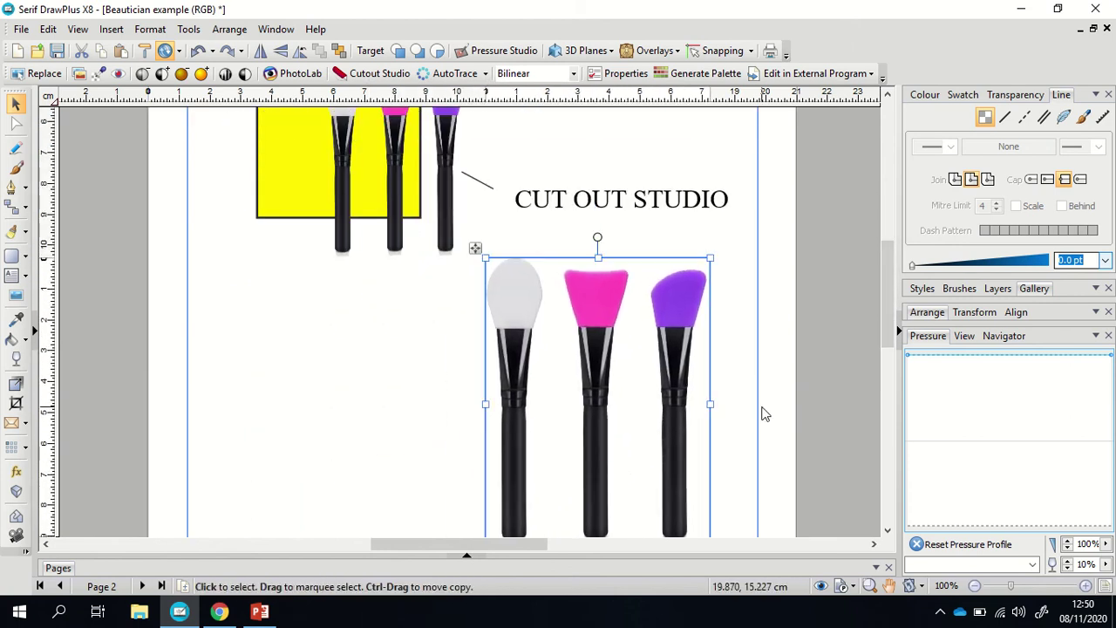
Cut the pasted brushes out in Cutout Studio by discarding the white background around them, with an alpha-edged bitmap as output.
{"action": "left_click", "coordinate": [789, 384]}
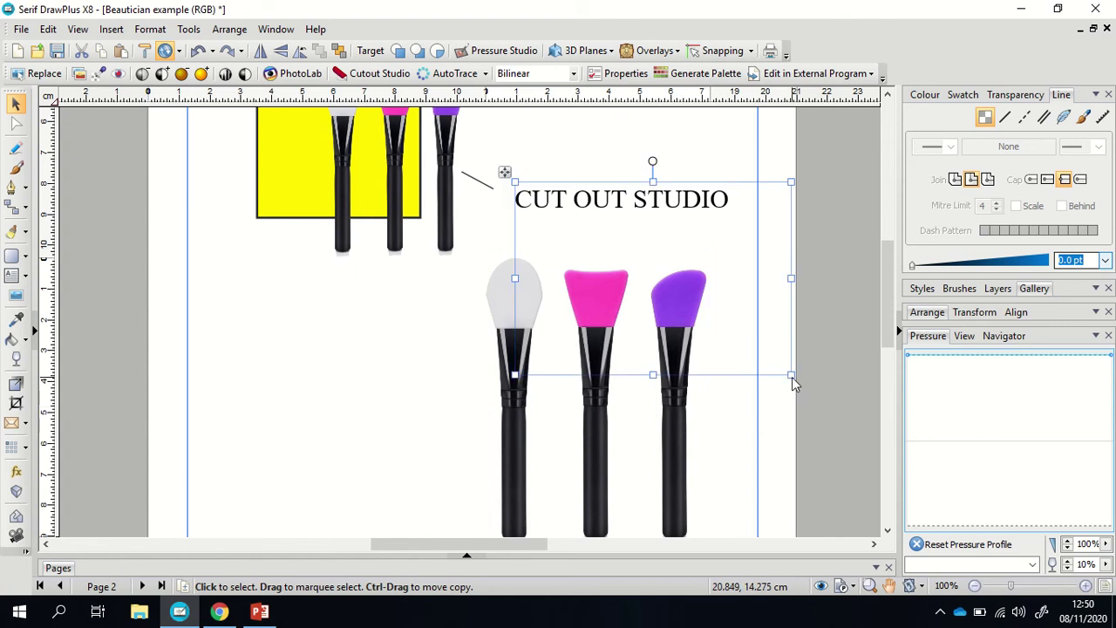
{"action": "left_click", "coordinate": [753, 432]}
{"action": "left_click", "coordinate": [660, 436]}
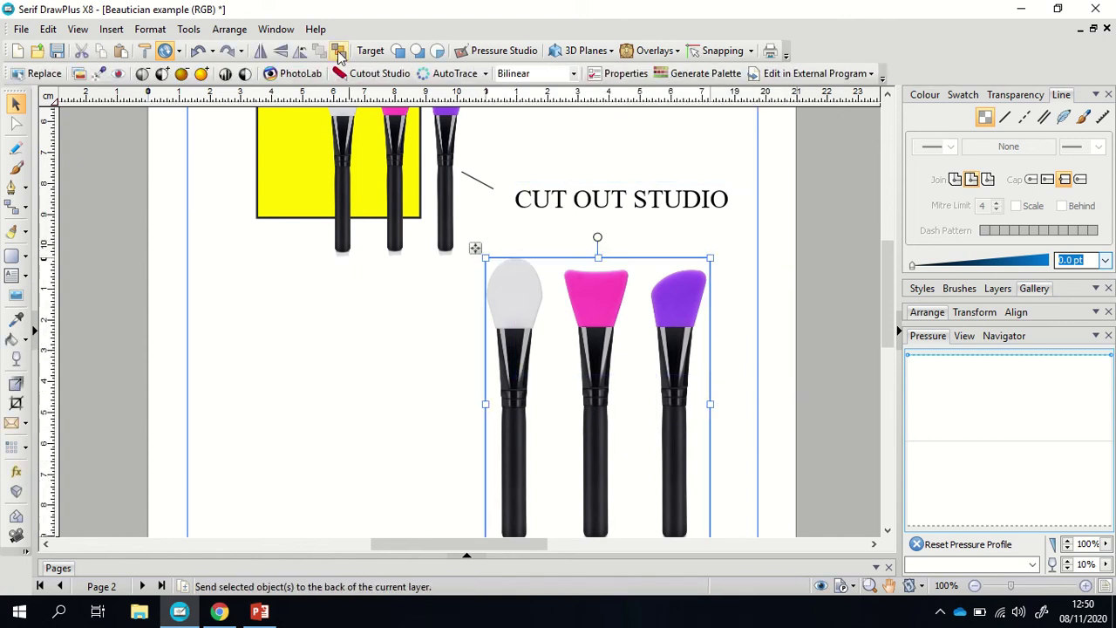
{"action": "left_click", "coordinate": [353, 76]}
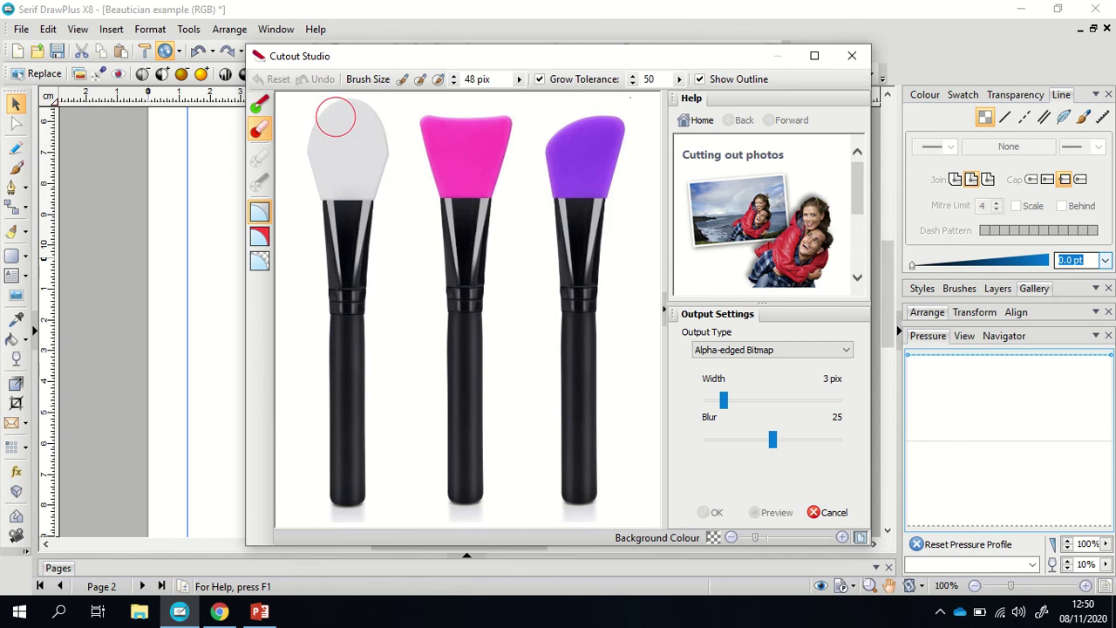
{"action": "left_click", "coordinate": [260, 131]}
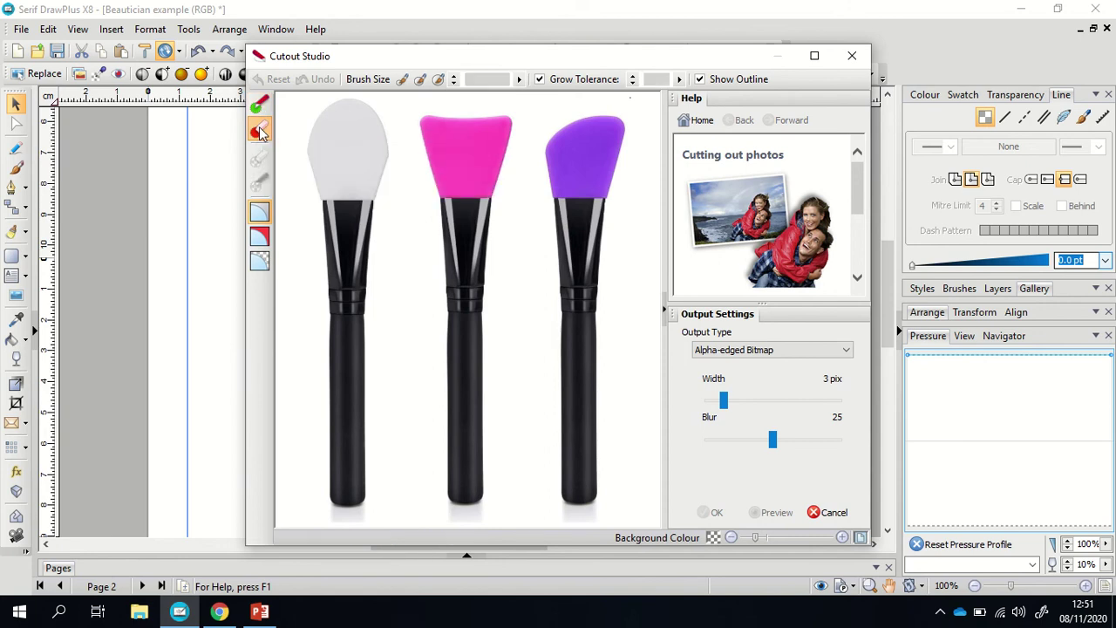
{"action": "left_click", "coordinate": [392, 347]}
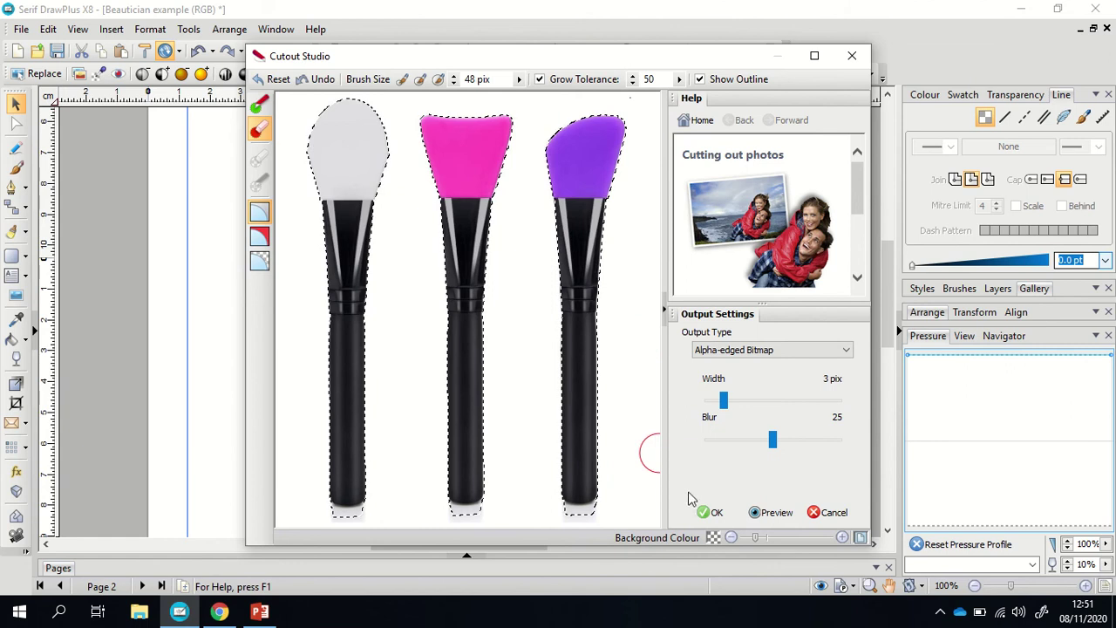
{"action": "left_click", "coordinate": [711, 513]}
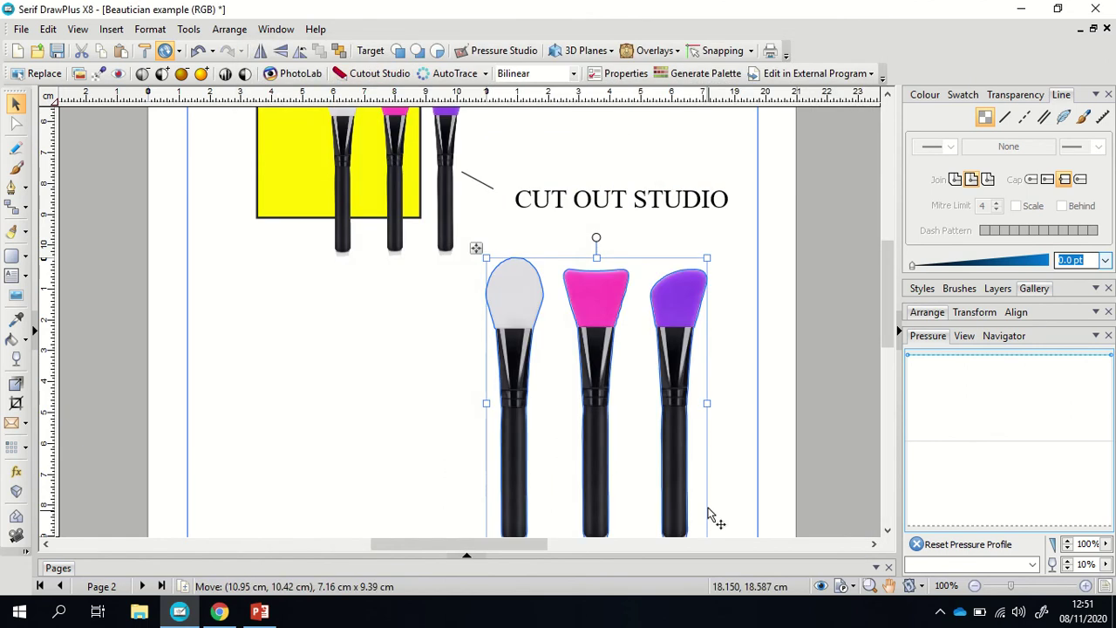
{"action": "left_click", "coordinate": [736, 428]}
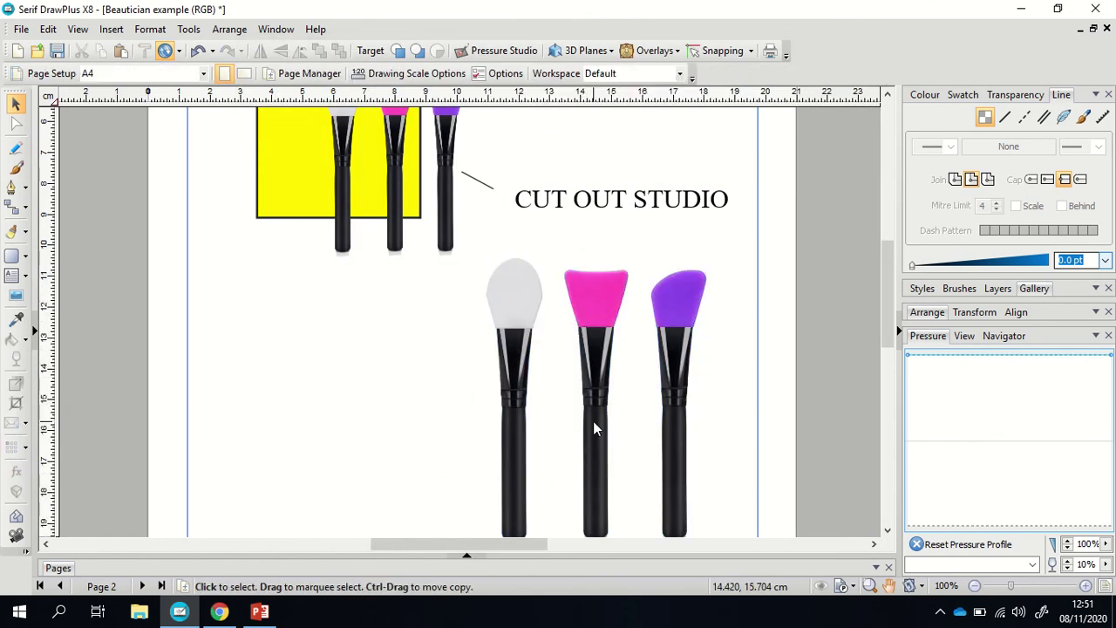
Move the cut-out brushes down into the empty lower part of the page, clear of the example.
{"action": "mouse_move", "coordinate": [593, 421]}
{"action": "left_mouse_down"}
{"action": "mouse_move", "coordinate": [427, 293]}
{"action": "mouse_move", "coordinate": [619, 457]}
{"action": "left_mouse_up"}
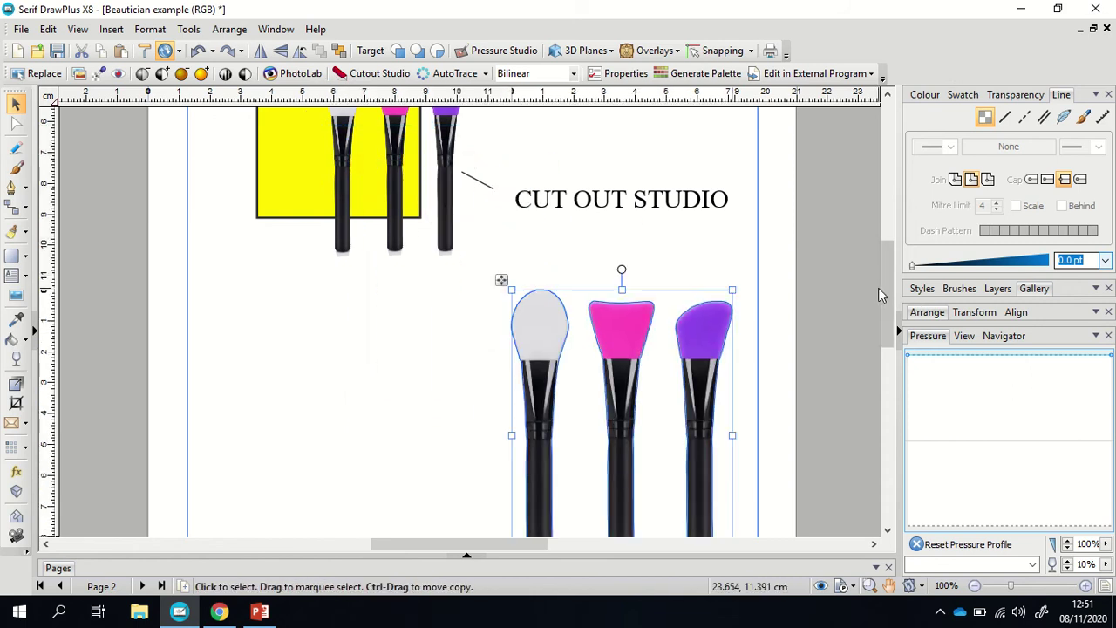
{"action": "left_click_drag", "start_coordinate": [884, 294], "coordinate": [882, 355]}
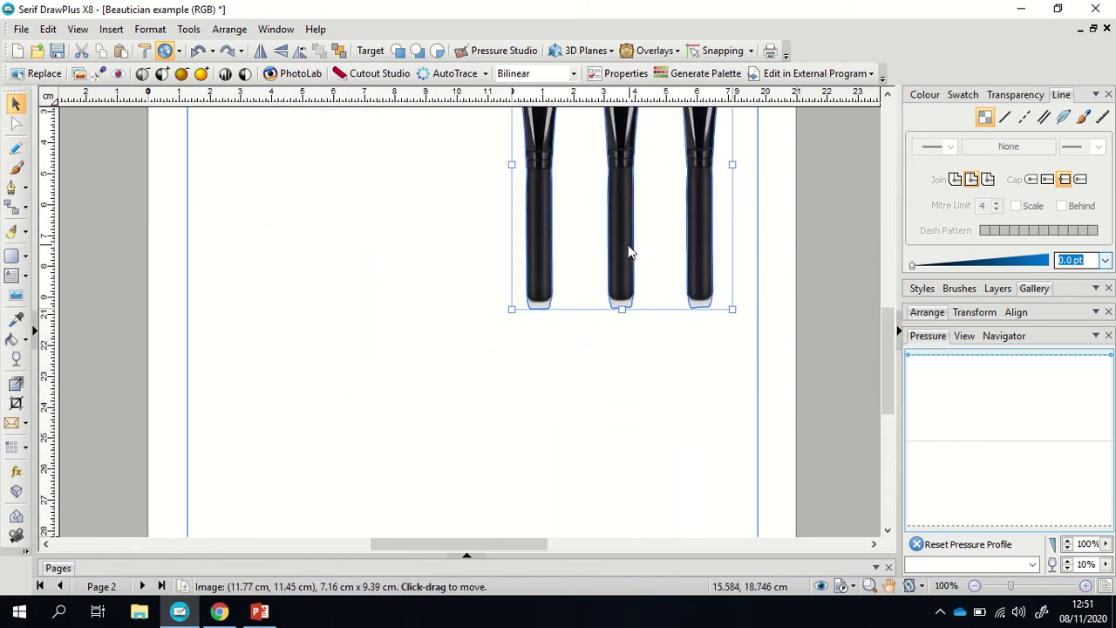
{"action": "mouse_move", "coordinate": [630, 251]}
{"action": "left_mouse_down"}
{"action": "mouse_move", "coordinate": [480, 391]}
{"action": "mouse_move", "coordinate": [566, 422]}
{"action": "left_mouse_up"}
{"action": "left_click", "coordinate": [291, 302]}
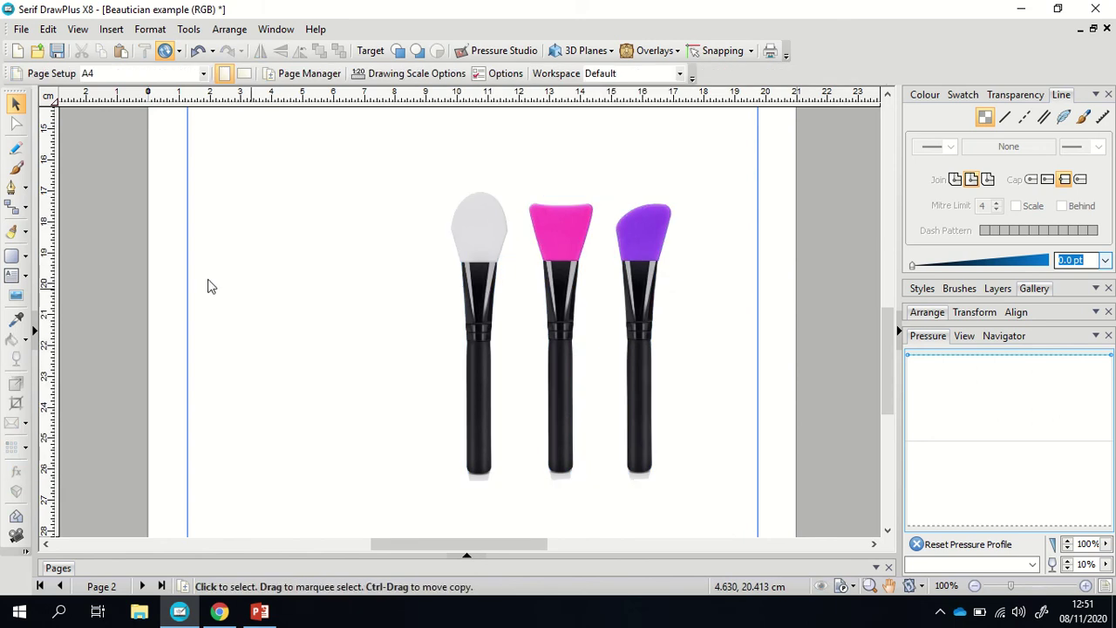
Draw a rectangle about 6.3 cm wide and 10.7 cm tall beside the grey brush and display the colour swatches.
{"action": "left_click", "coordinate": [10, 258]}
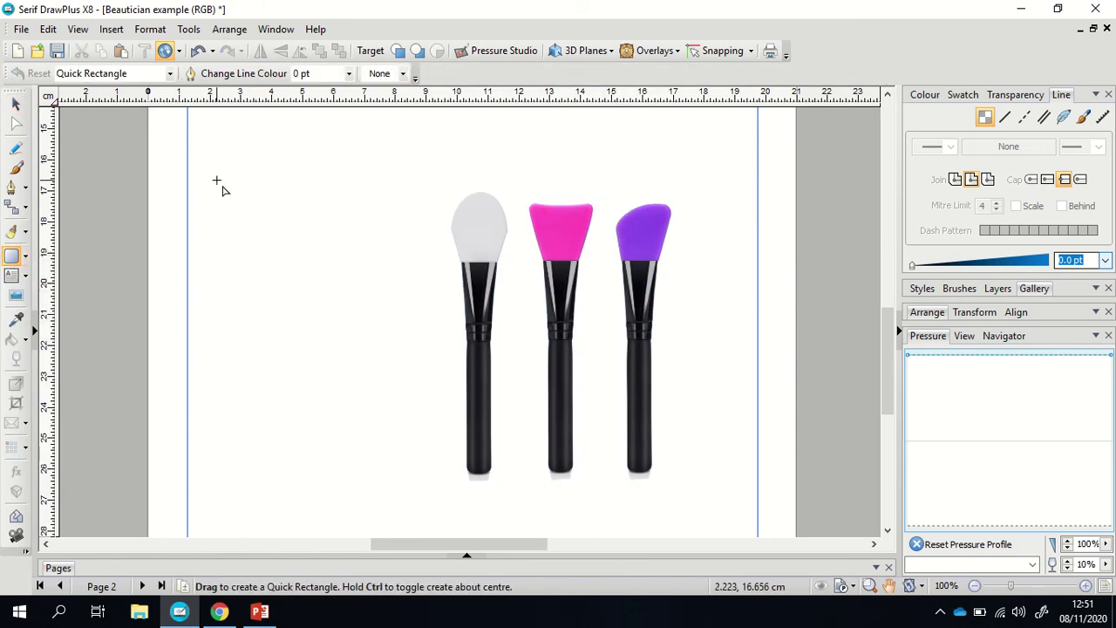
{"action": "left_click_drag", "start_coordinate": [219, 183], "coordinate": [410, 510]}
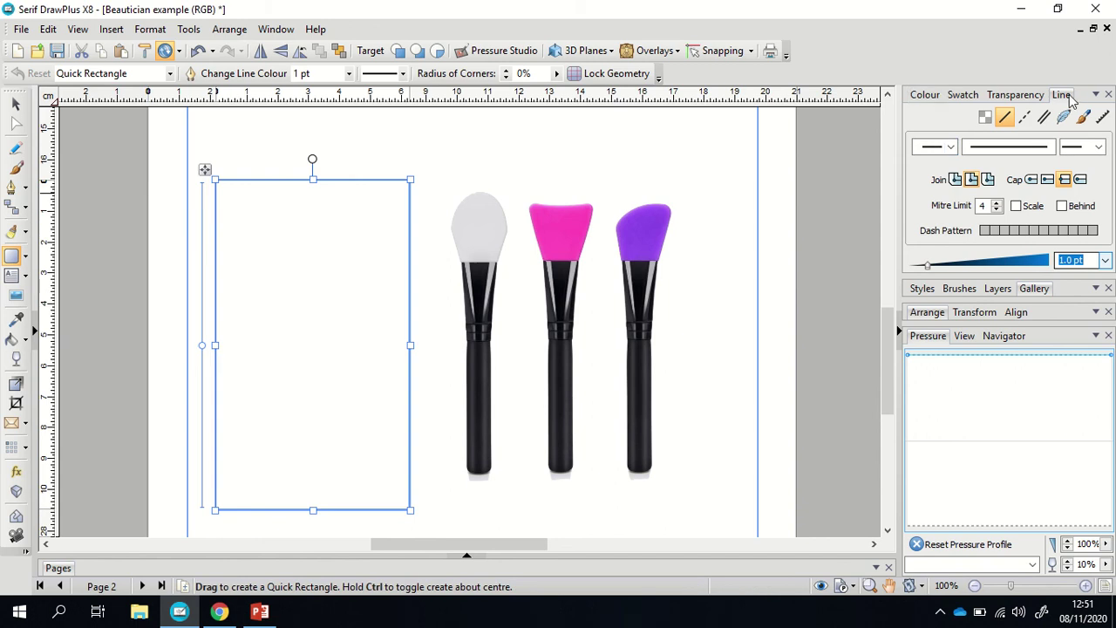
{"action": "left_click", "coordinate": [964, 96]}
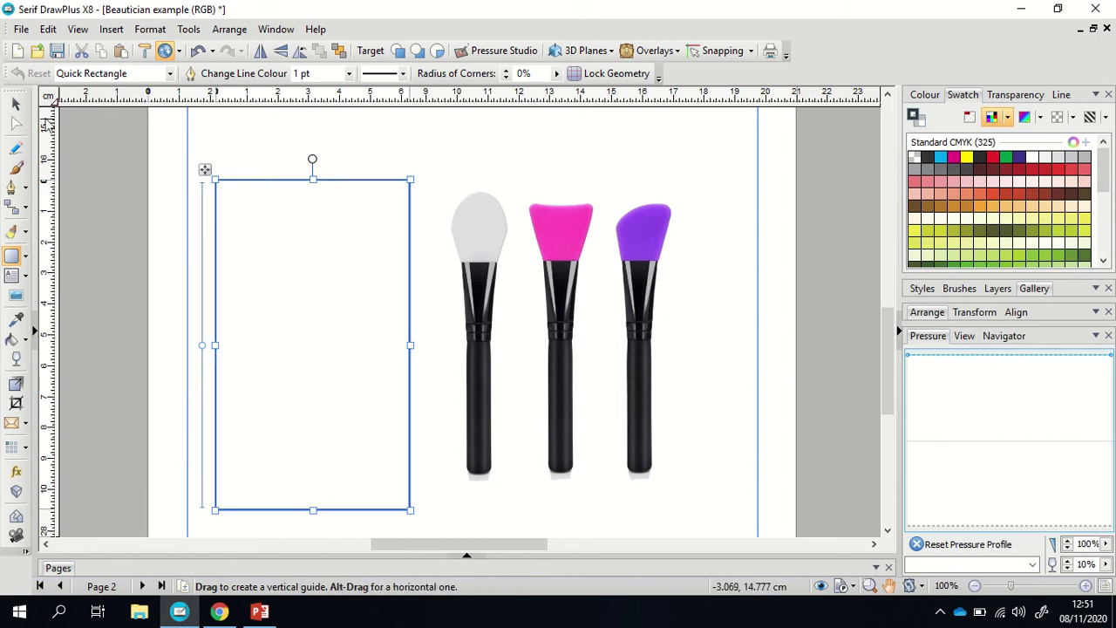
{"action": "left_click", "coordinate": [16, 103]}
{"action": "left_click", "coordinate": [115, 219]}
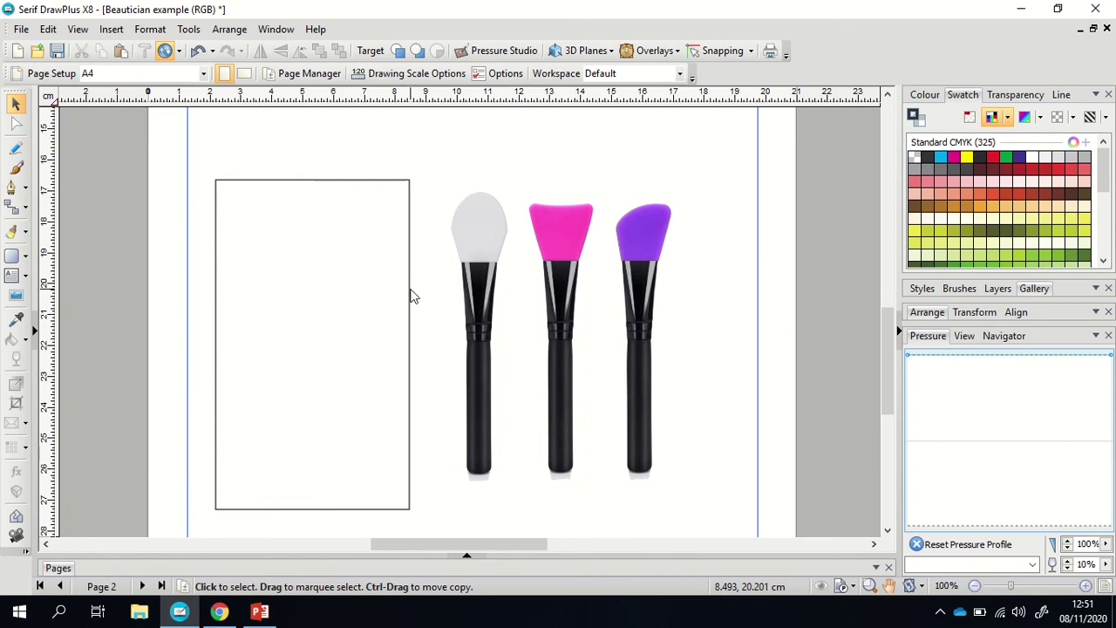
Fill the rectangle beside the brushes with yellow from the Standard RGB palette.
{"action": "left_click", "coordinate": [294, 189]}
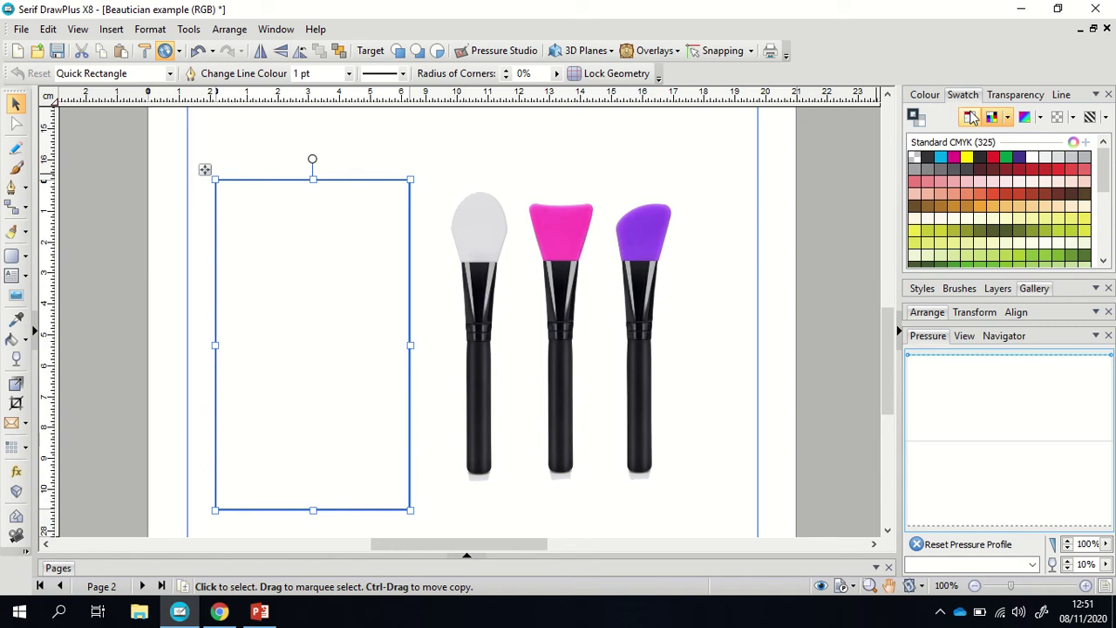
{"action": "left_click", "coordinate": [1007, 118]}
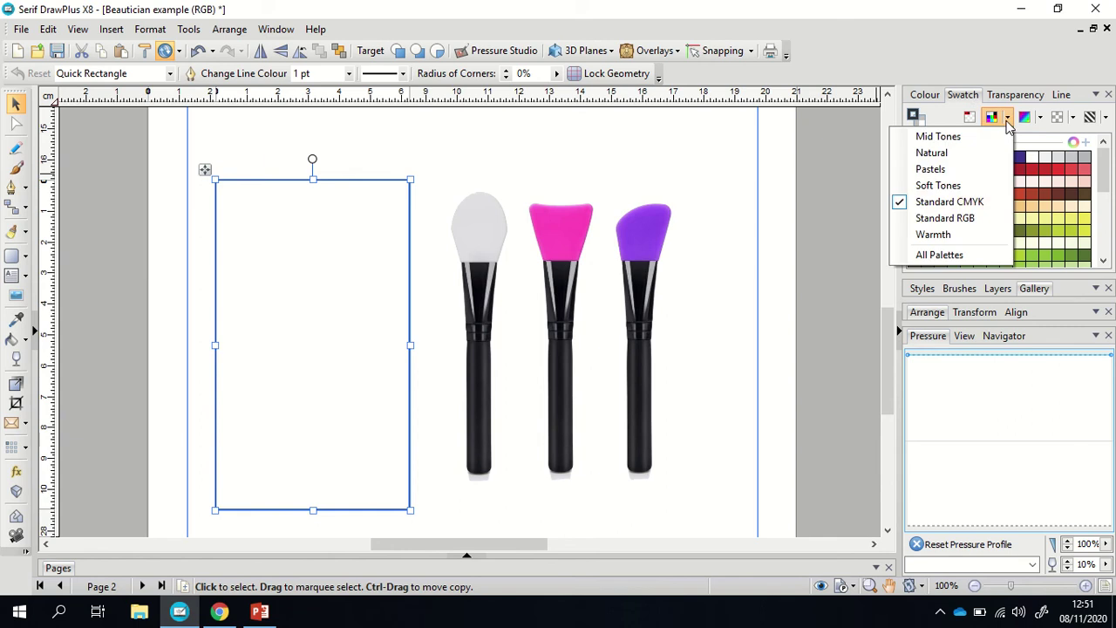
{"action": "left_click", "coordinate": [959, 219]}
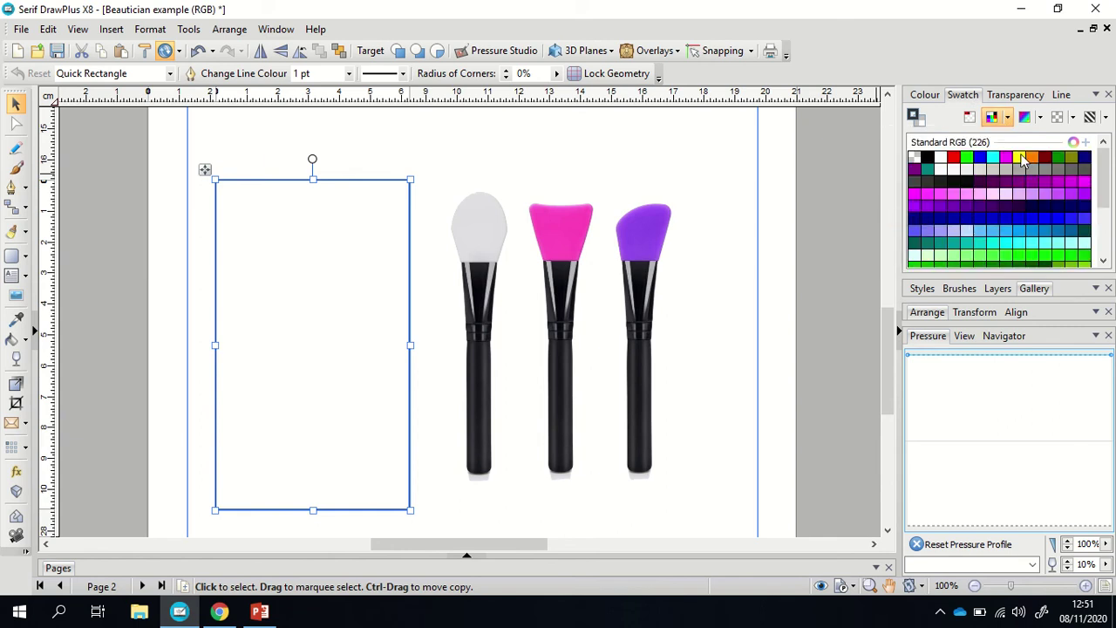
{"action": "left_click", "coordinate": [921, 124]}
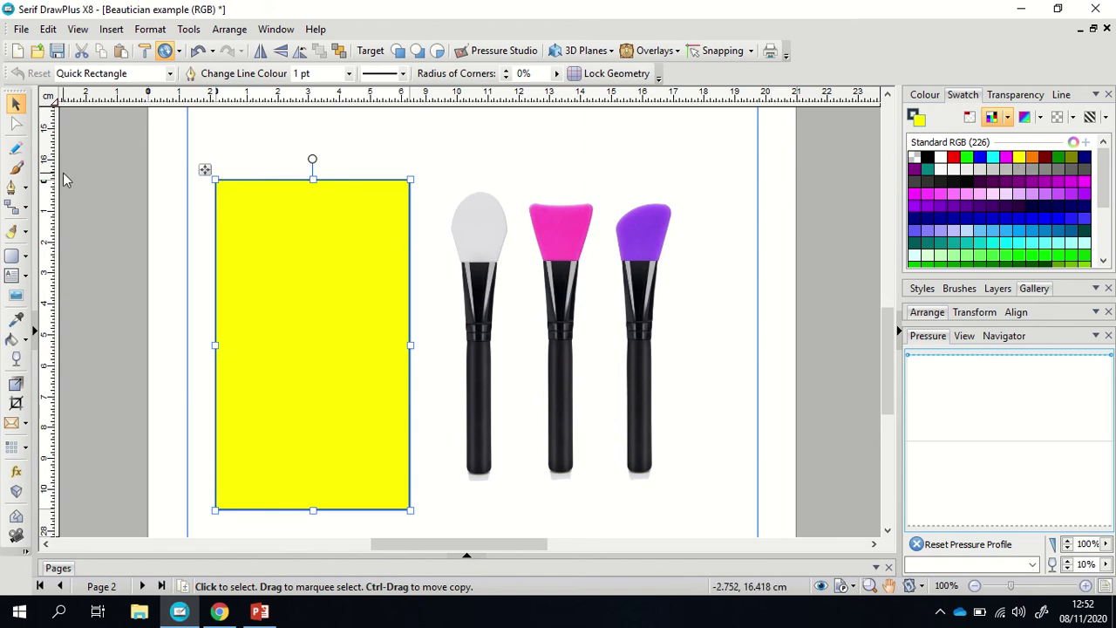
{"action": "left_click", "coordinate": [82, 182]}
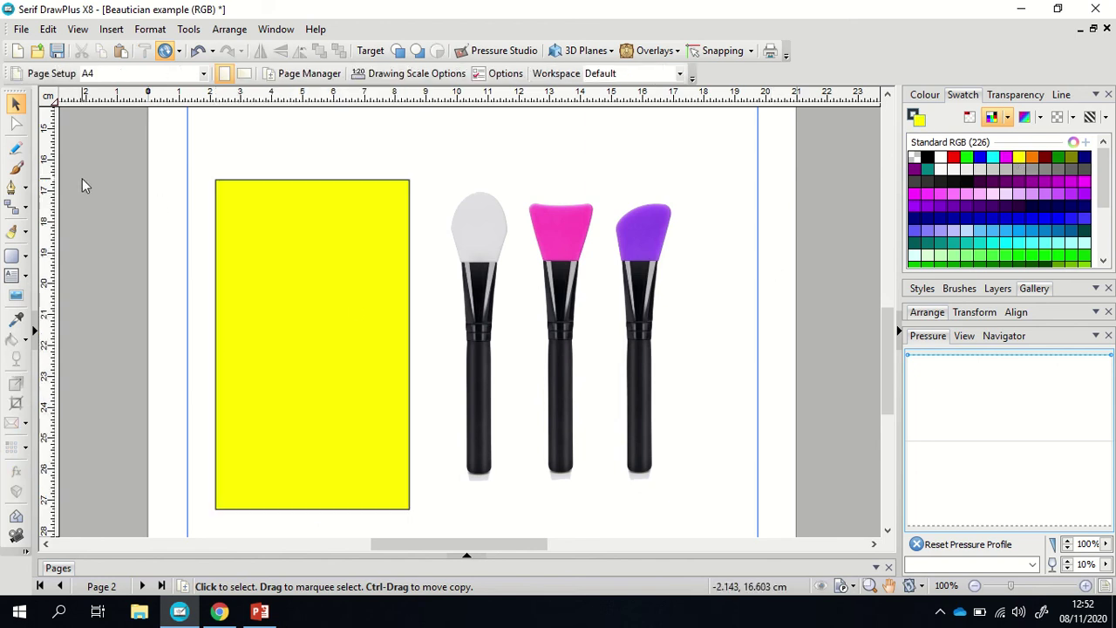
Move the cut-out brushes about 1 cm right and 1 cm down, further away from the yellow rectangle.
{"action": "left_click", "coordinate": [560, 372]}
{"action": "mouse_move", "coordinate": [561, 372]}
{"action": "left_mouse_down"}
{"action": "mouse_move", "coordinate": [413, 416]}
{"action": "mouse_move", "coordinate": [379, 398]}
{"action": "mouse_move", "coordinate": [593, 386]}
{"action": "mouse_move", "coordinate": [593, 403]}
{"action": "left_mouse_up"}
{"action": "left_click", "coordinate": [758, 360]}
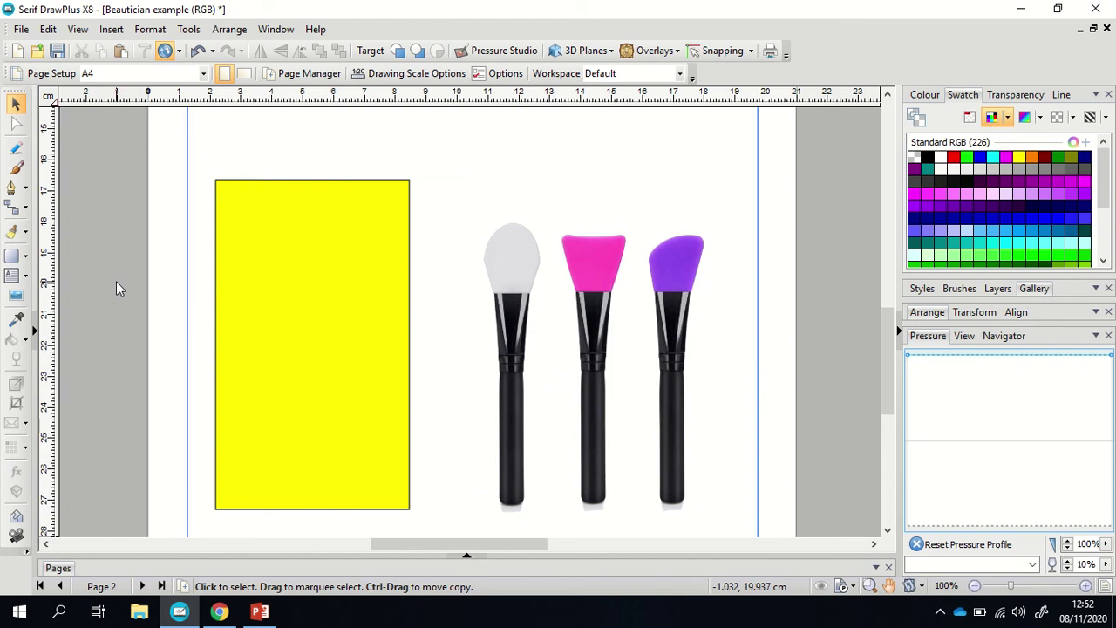
Add artistic text reading "Smith's Beautician" above the brushes, drawn at about 46.5 pt in Times New Roman.
{"action": "left_click", "coordinate": [25, 278]}
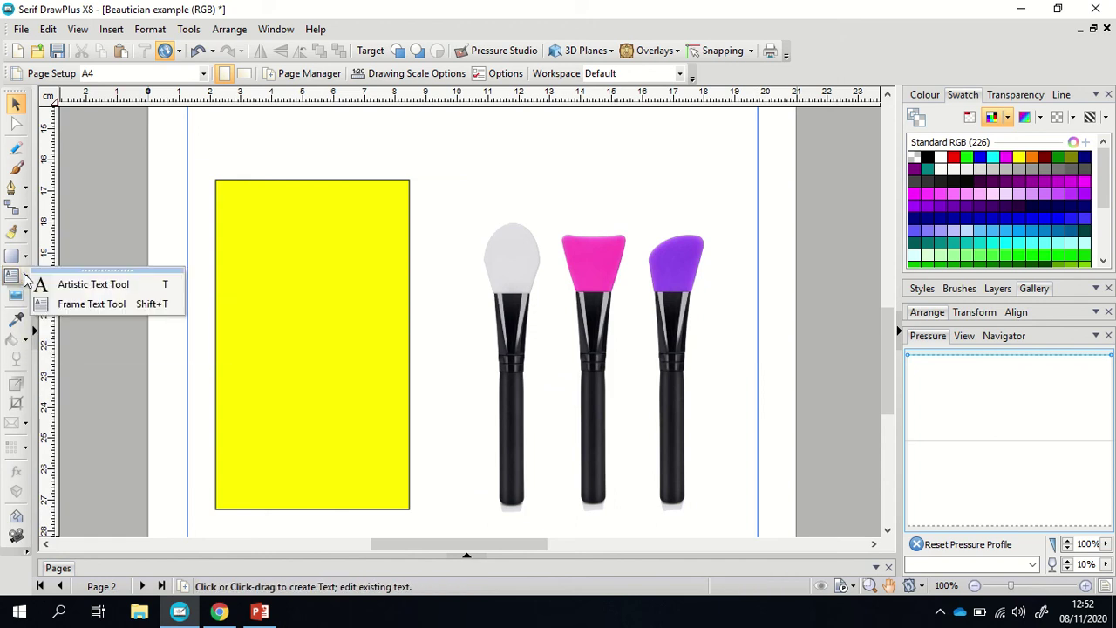
{"action": "left_click", "coordinate": [68, 285]}
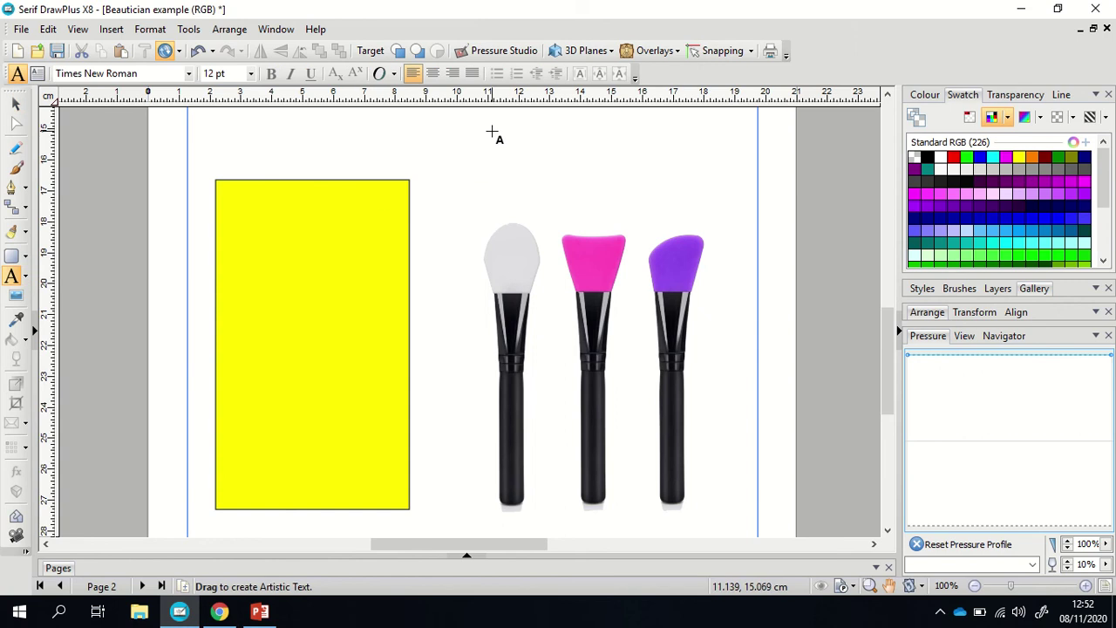
{"action": "left_click_drag", "start_coordinate": [493, 130], "coordinate": [560, 181]}
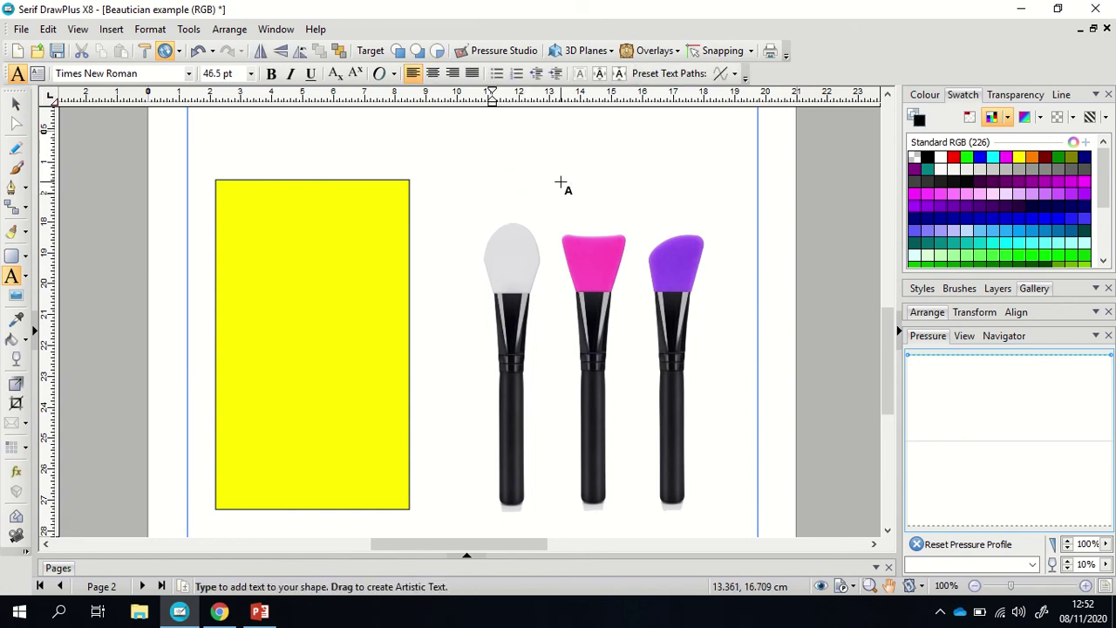
{"action": "type", "text": "Smith"}
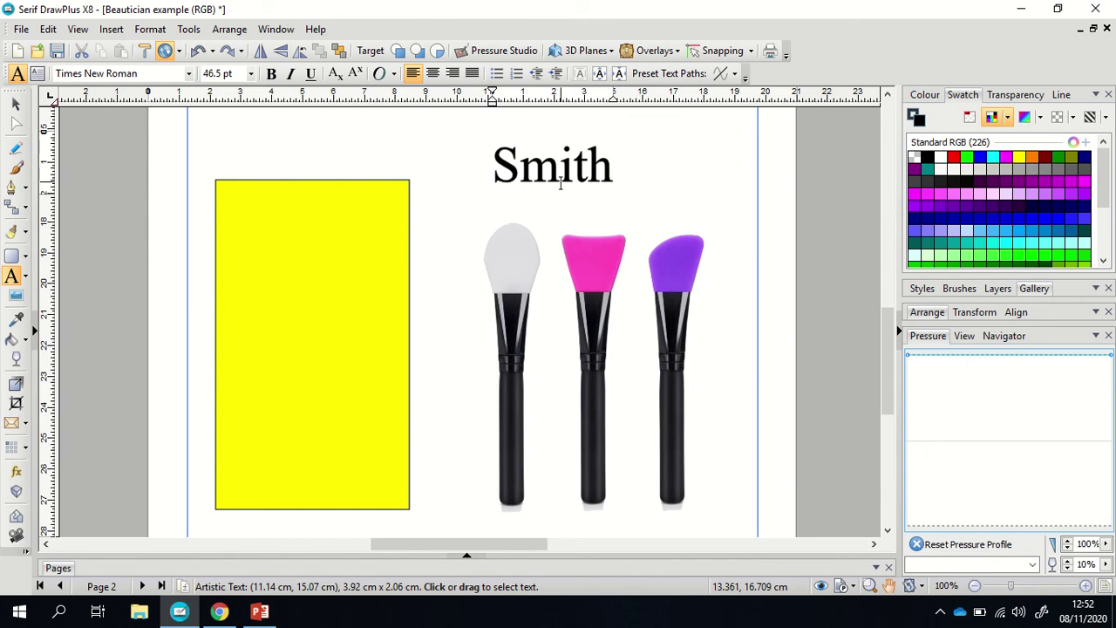
{"action": "type", "text": "'s Bea"}
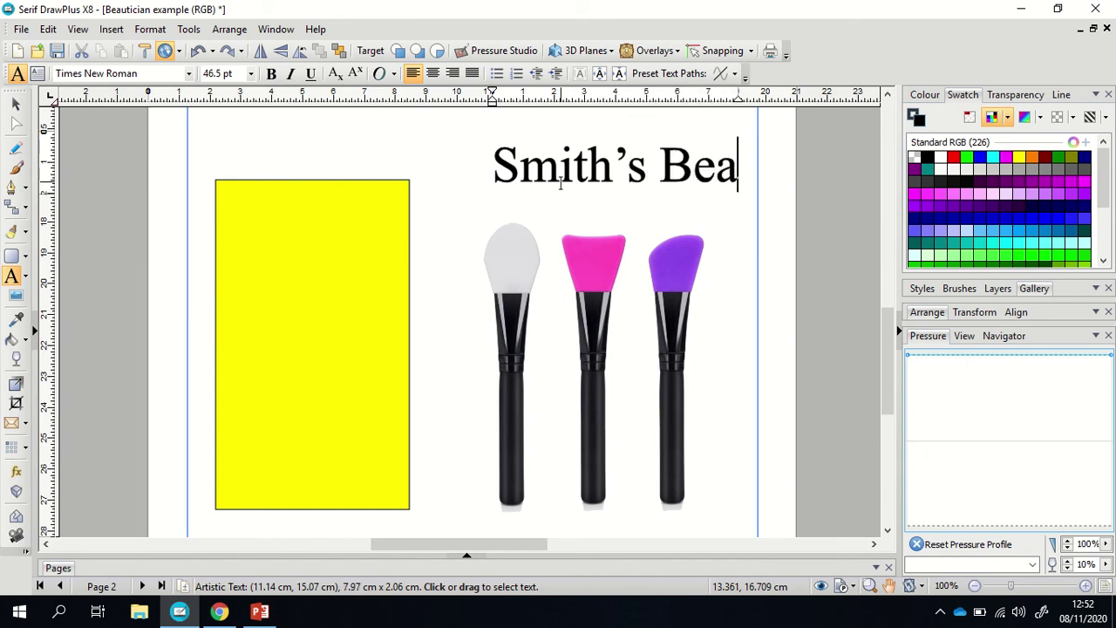
{"action": "type", "text": "utician"}
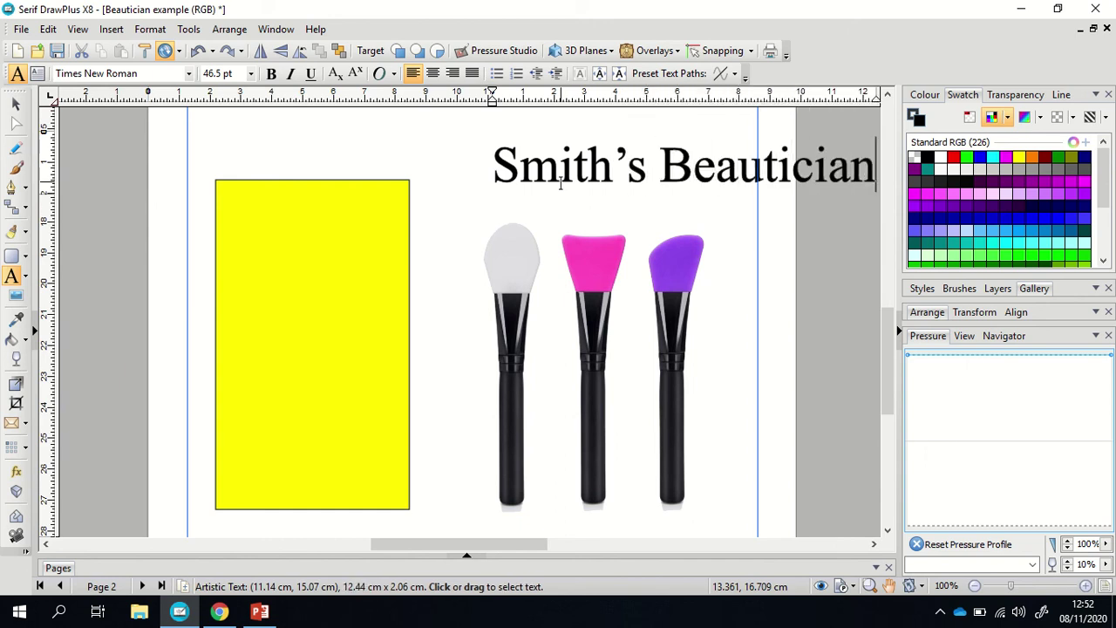
{"action": "key", "text": "Escape"}
{"action": "left_click", "coordinate": [17, 105]}
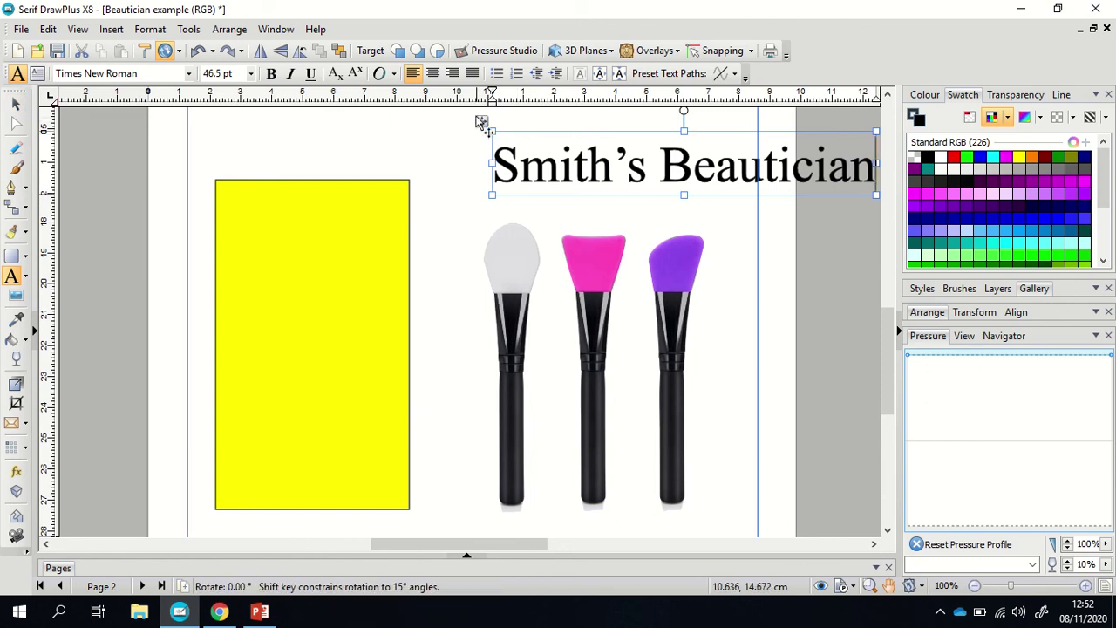
Move the heading text across the upper part of the yellow rectangle and shrink it to about 7.9 cm wide.
{"action": "left_click_drag", "start_coordinate": [481, 122], "coordinate": [183, 153]}
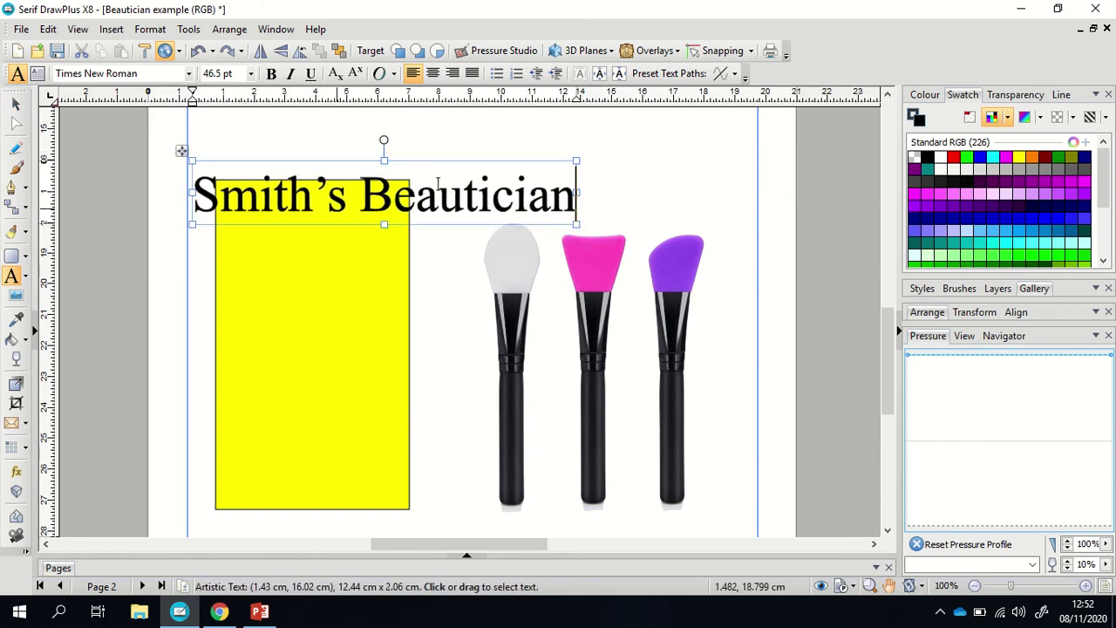
{"action": "left_click_drag", "start_coordinate": [576, 162], "coordinate": [468, 186]}
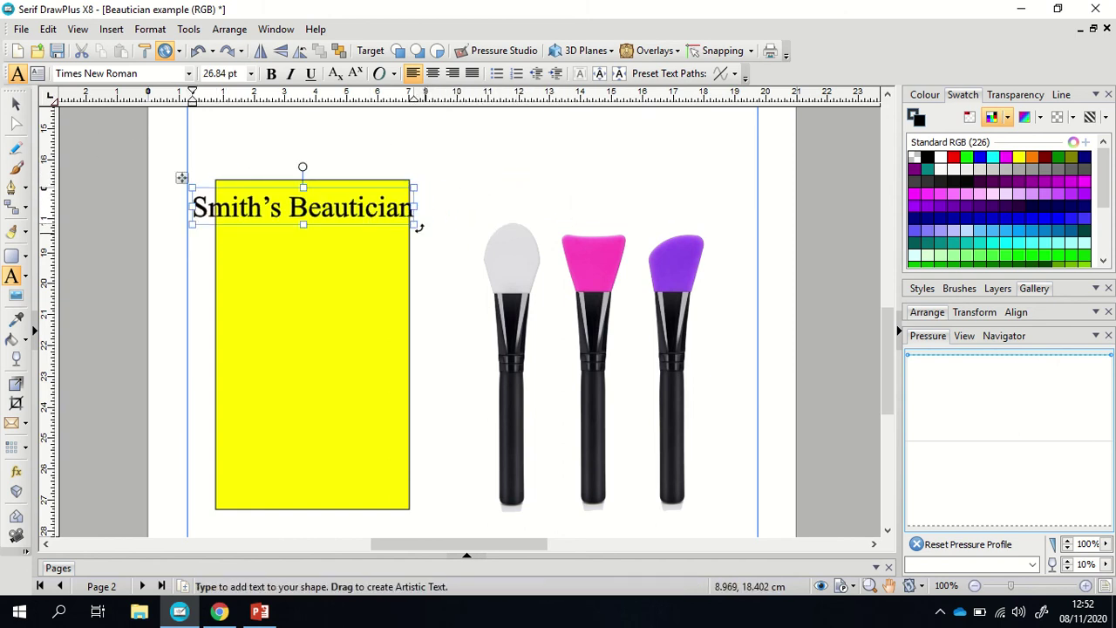
{"action": "left_click_drag", "start_coordinate": [419, 226], "coordinate": [437, 228]}
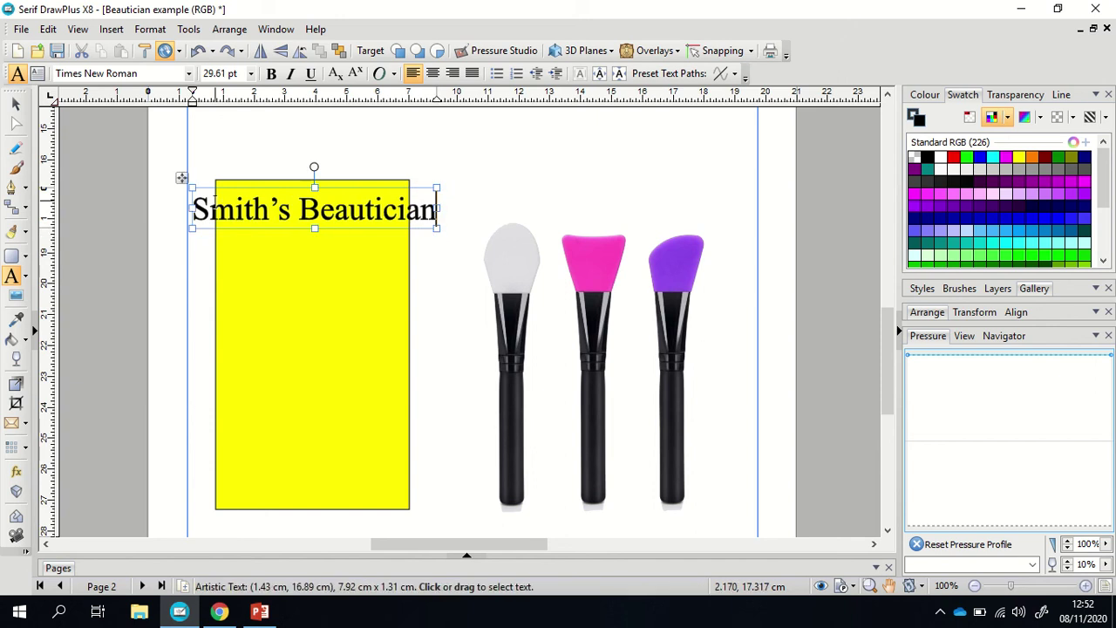
{"action": "left_click", "coordinate": [15, 102]}
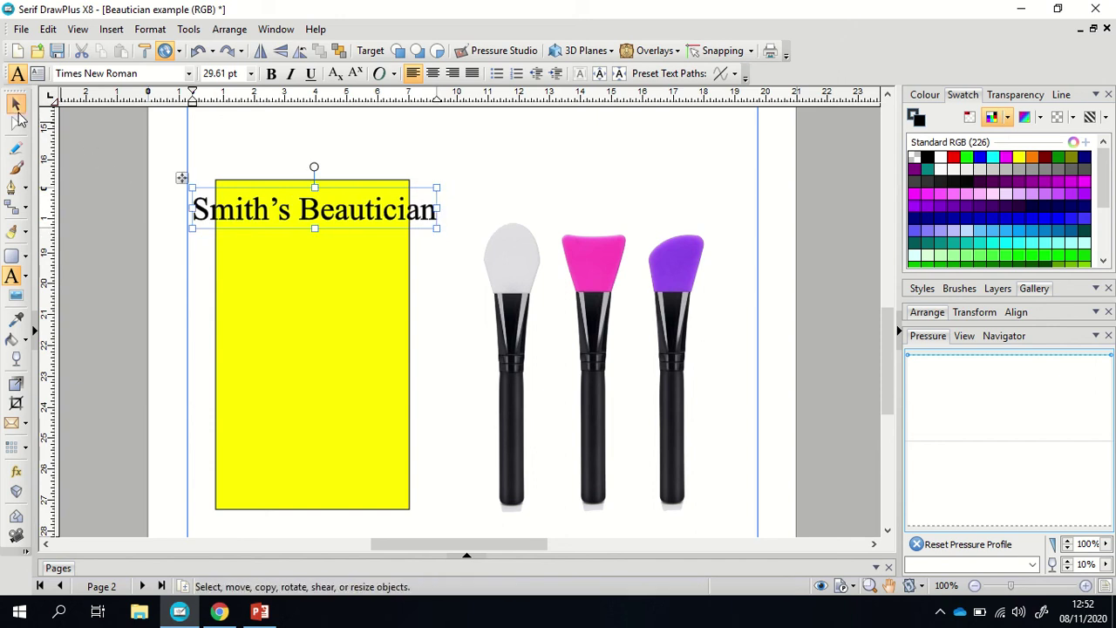
{"action": "left_click", "coordinate": [99, 223]}
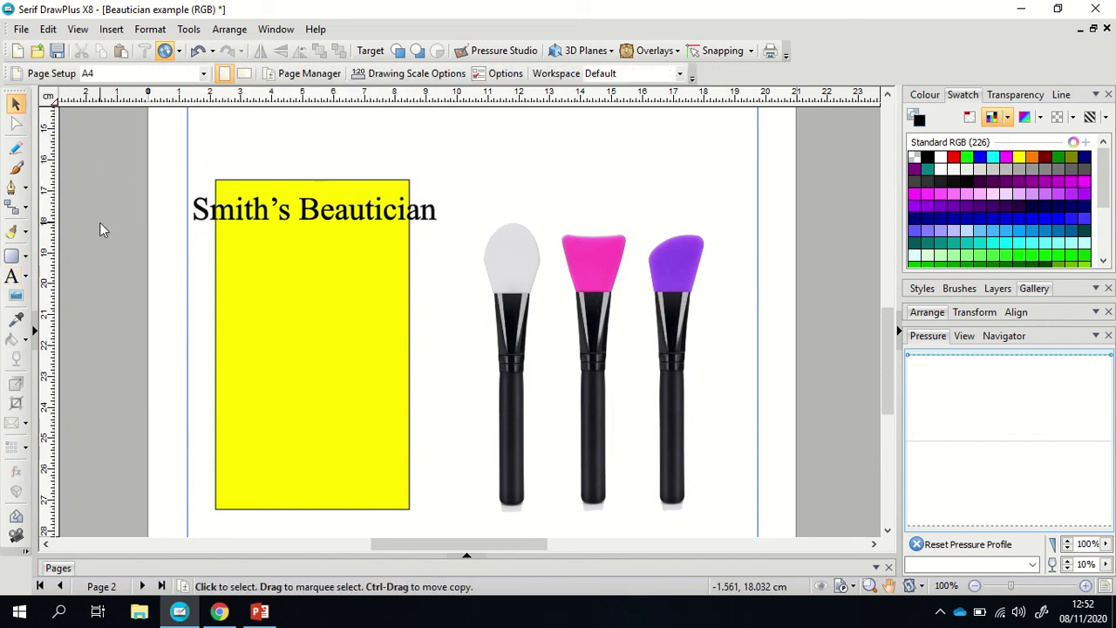
Move the brushes under the heading so they partly overlap the yellow rectangle, and bring them to the front.
{"action": "mouse_move", "coordinate": [590, 398]}
{"action": "left_mouse_down"}
{"action": "mouse_move", "coordinate": [460, 460]}
{"action": "mouse_move", "coordinate": [391, 470]}
{"action": "mouse_move", "coordinate": [386, 439]}
{"action": "left_mouse_up"}
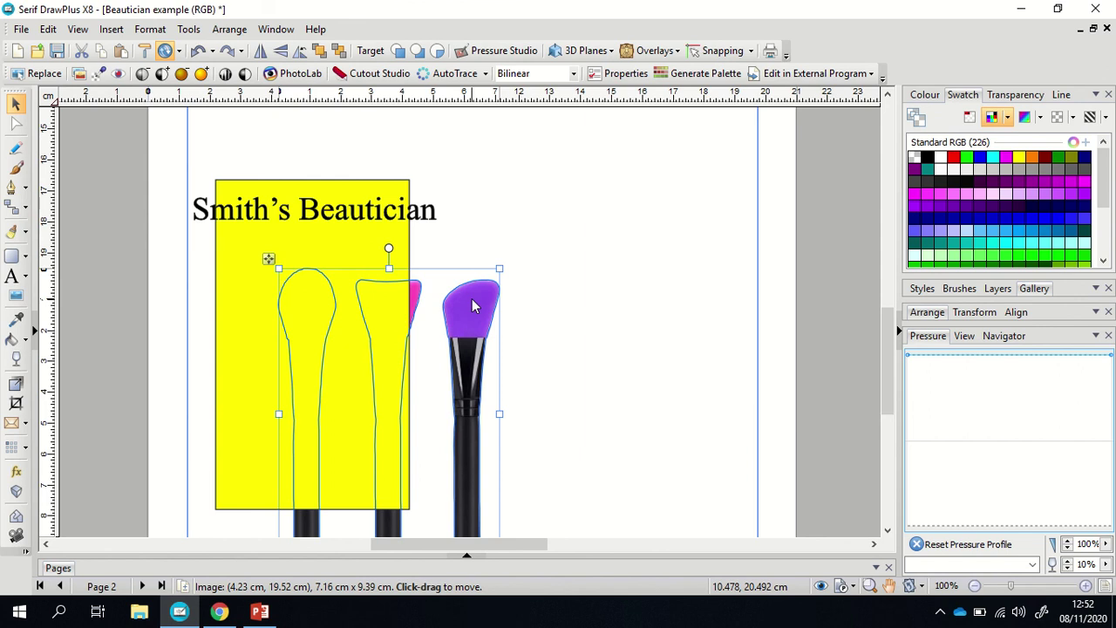
{"action": "mouse_move", "coordinate": [464, 304]}
{"action": "left_mouse_down"}
{"action": "mouse_move", "coordinate": [485, 296]}
{"action": "mouse_move", "coordinate": [459, 291]}
{"action": "left_mouse_up"}
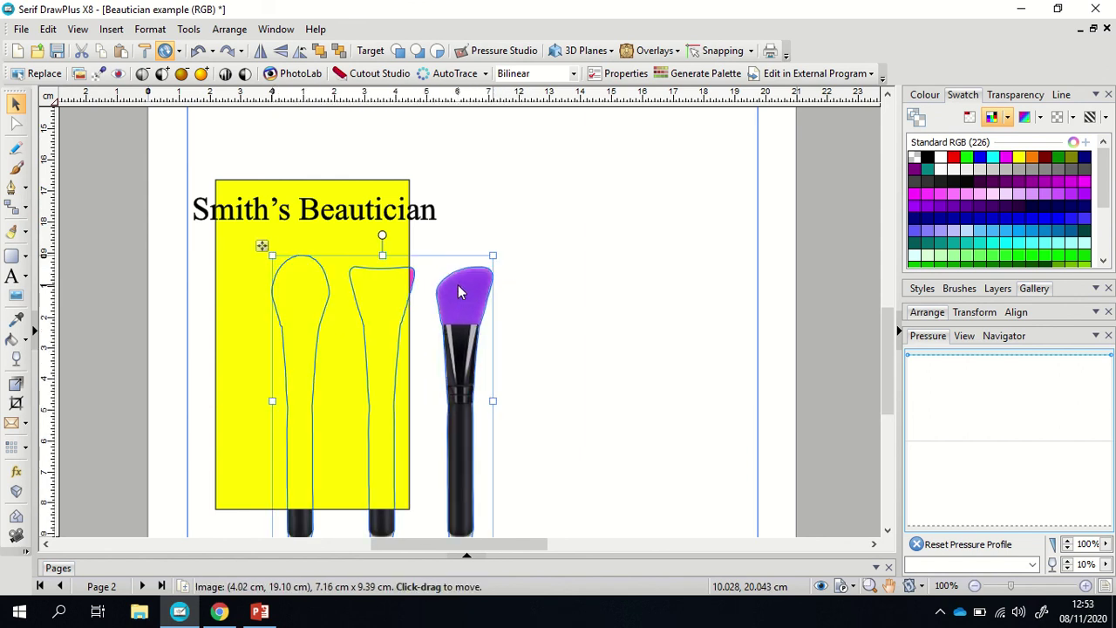
{"action": "left_click", "coordinate": [319, 50]}
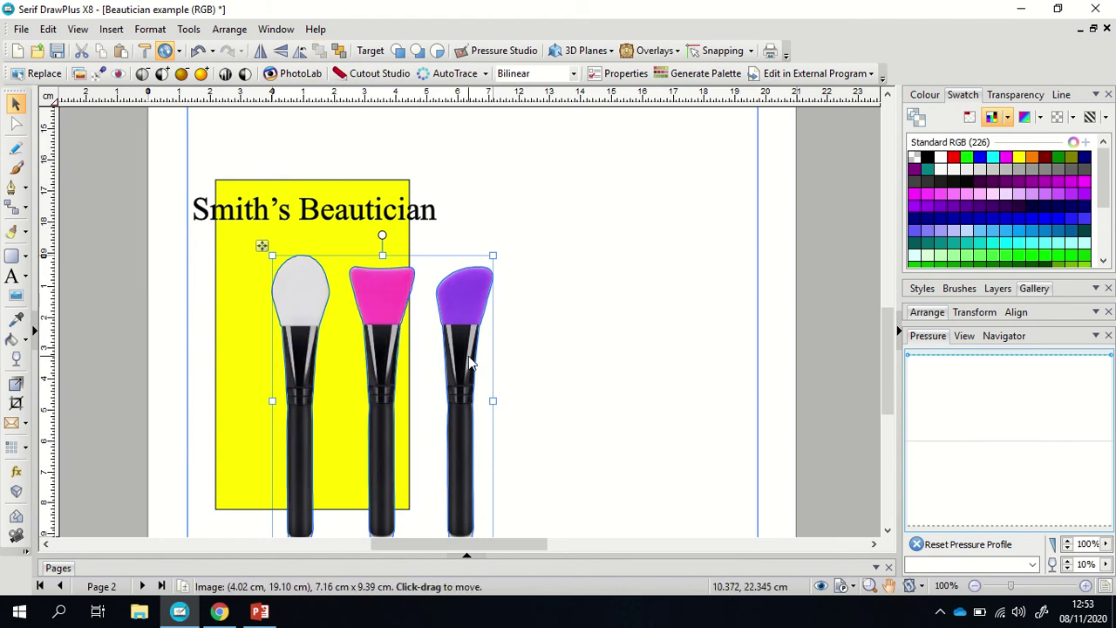
{"action": "left_click", "coordinate": [625, 331]}
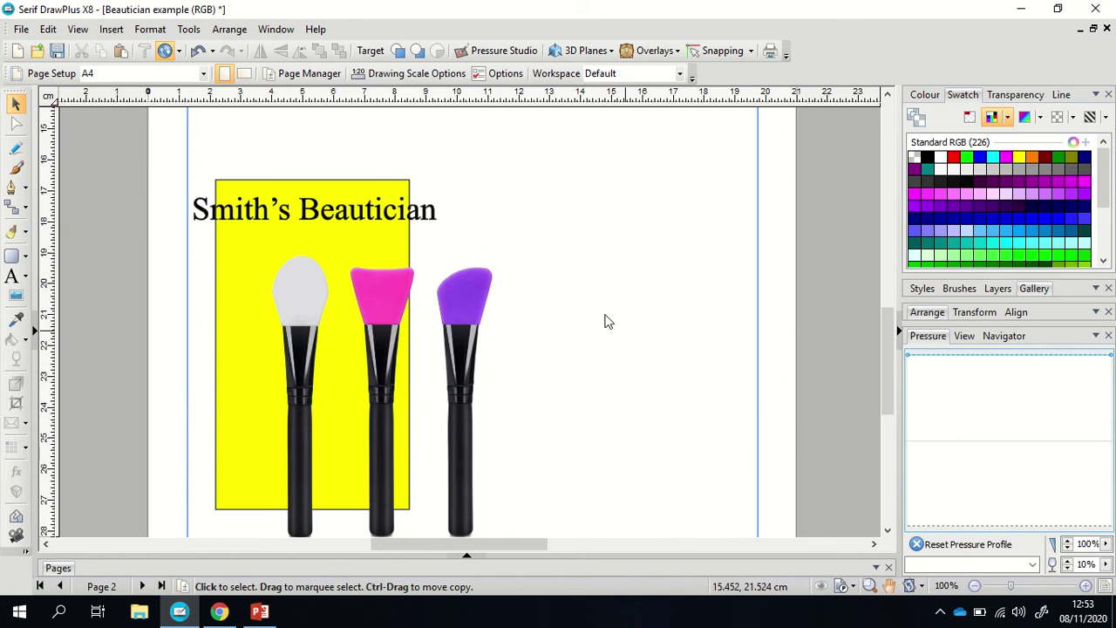
Colour the "Smith's Beautician" heading blue from the Standard RGB swatches so it contrasts with the yellow.
{"action": "left_click", "coordinate": [391, 215]}
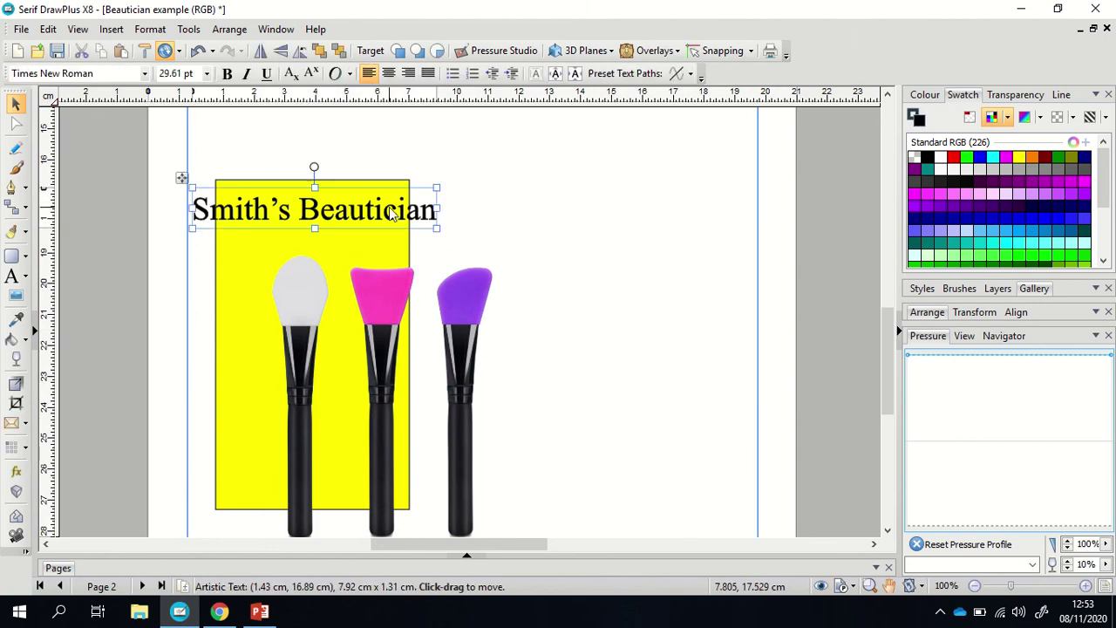
{"action": "left_click", "coordinate": [563, 299]}
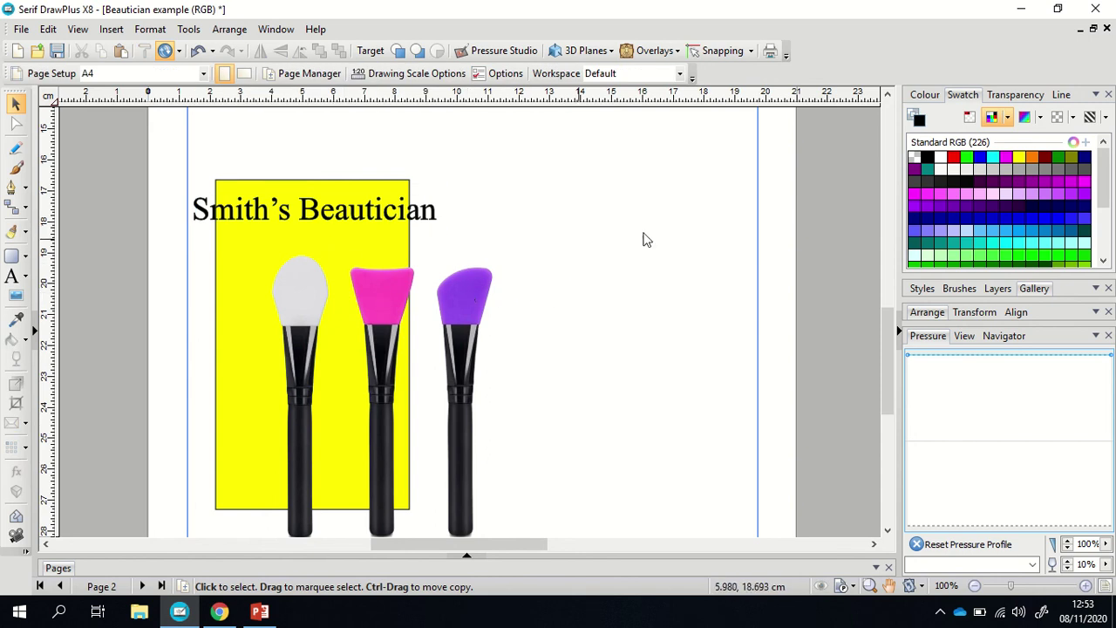
{"action": "left_click", "coordinate": [925, 95]}
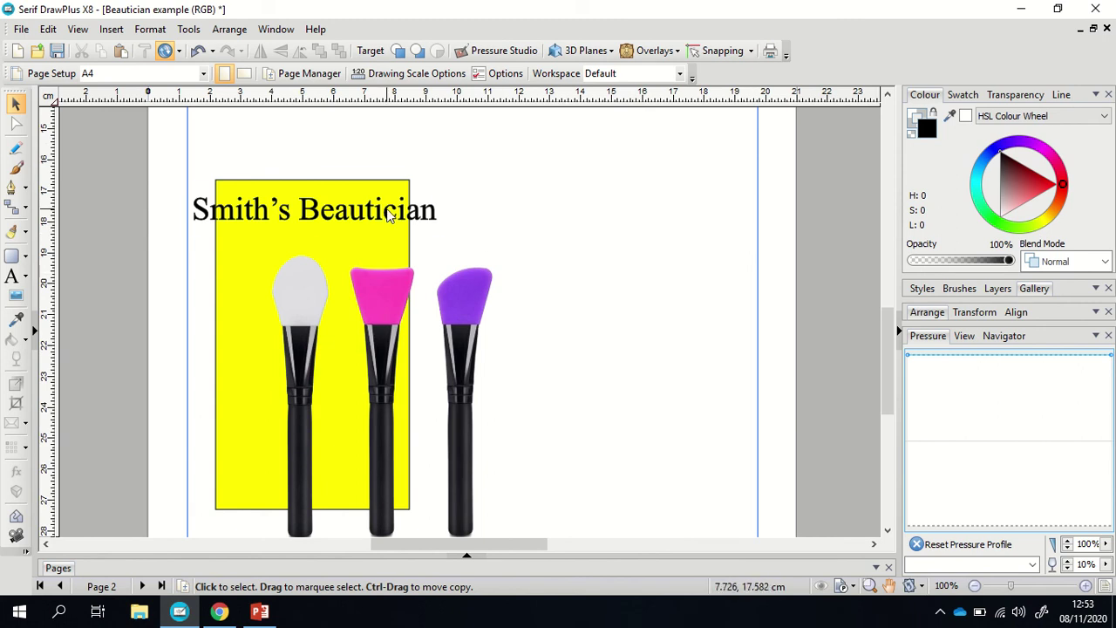
{"action": "left_click", "coordinate": [390, 215]}
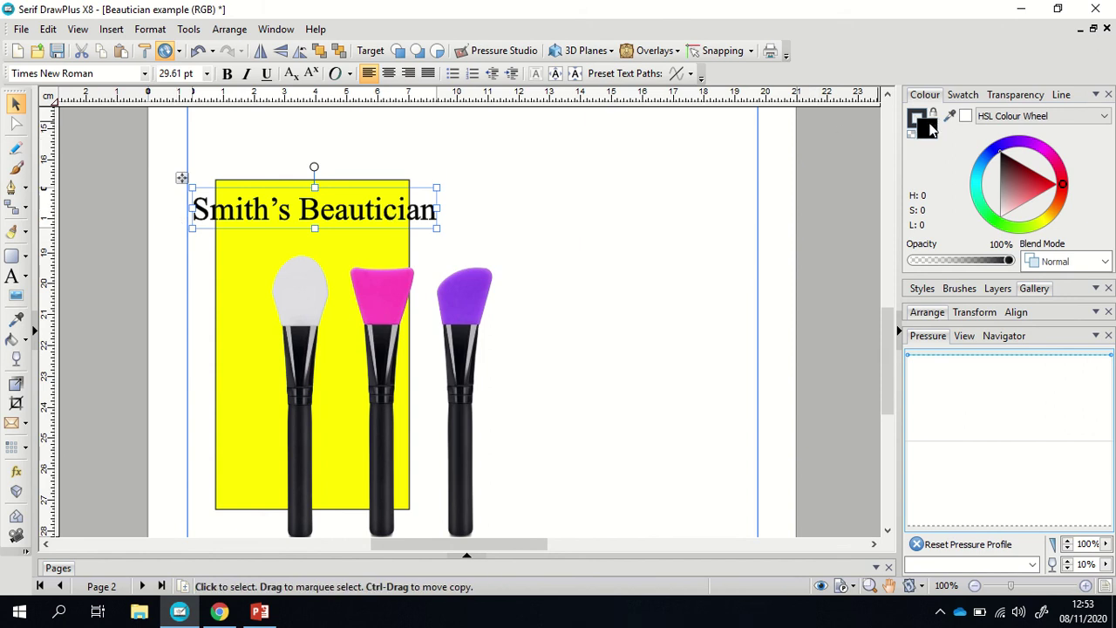
{"action": "left_click", "coordinate": [960, 98]}
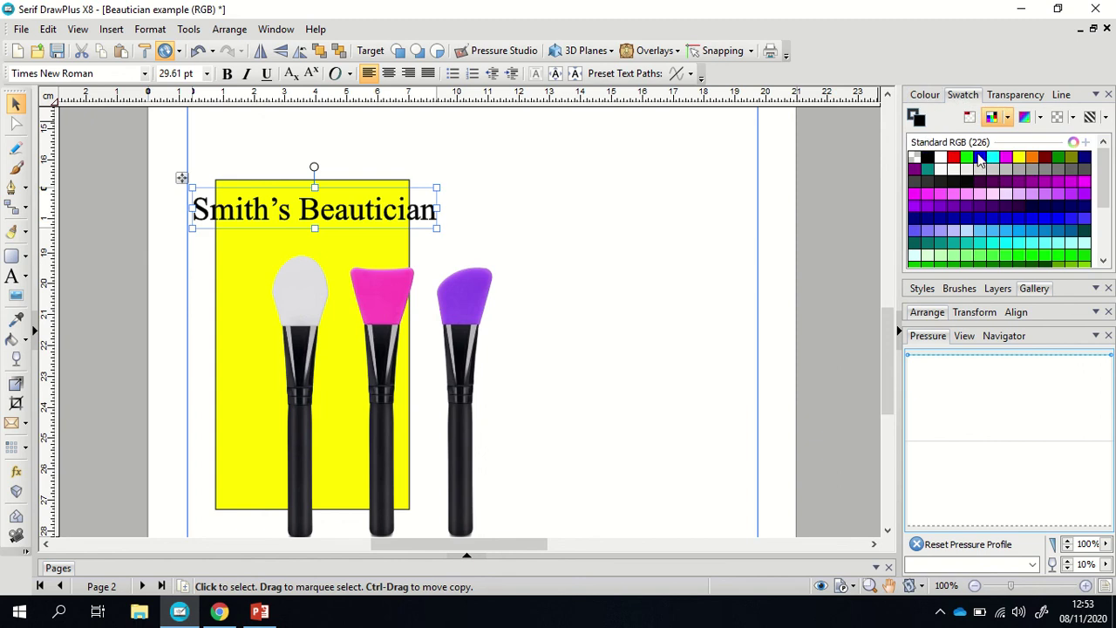
{"action": "left_click", "coordinate": [979, 158]}
{"action": "left_click", "coordinate": [748, 244]}
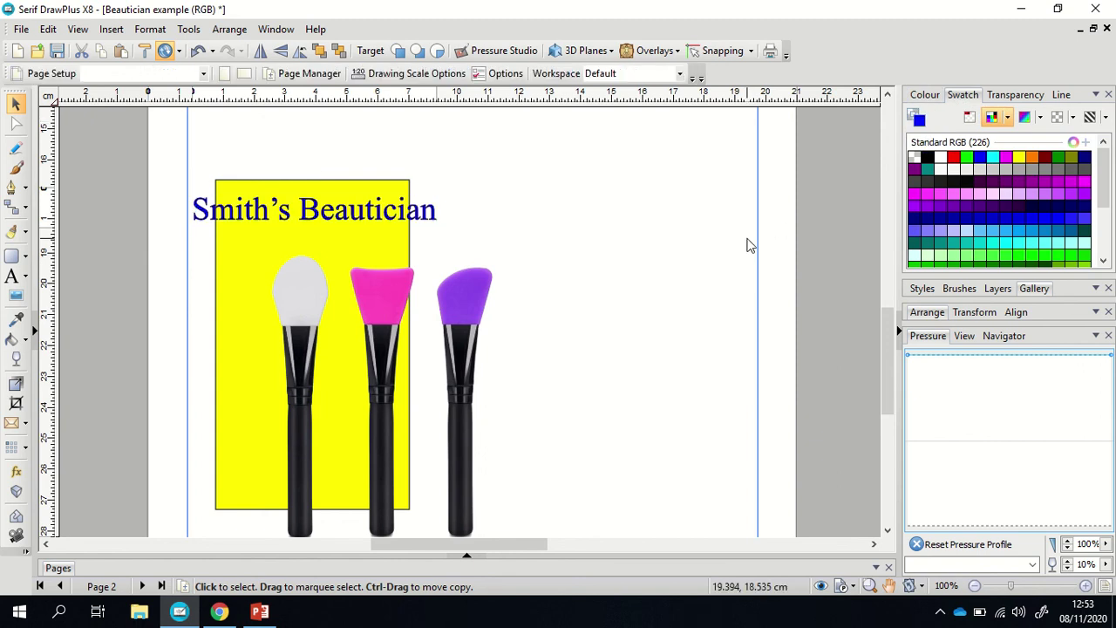
Shrink the brushes to about 6.4 cm wide and 8.4 cm tall, and move them up beneath the heading.
{"action": "left_click", "coordinate": [398, 323]}
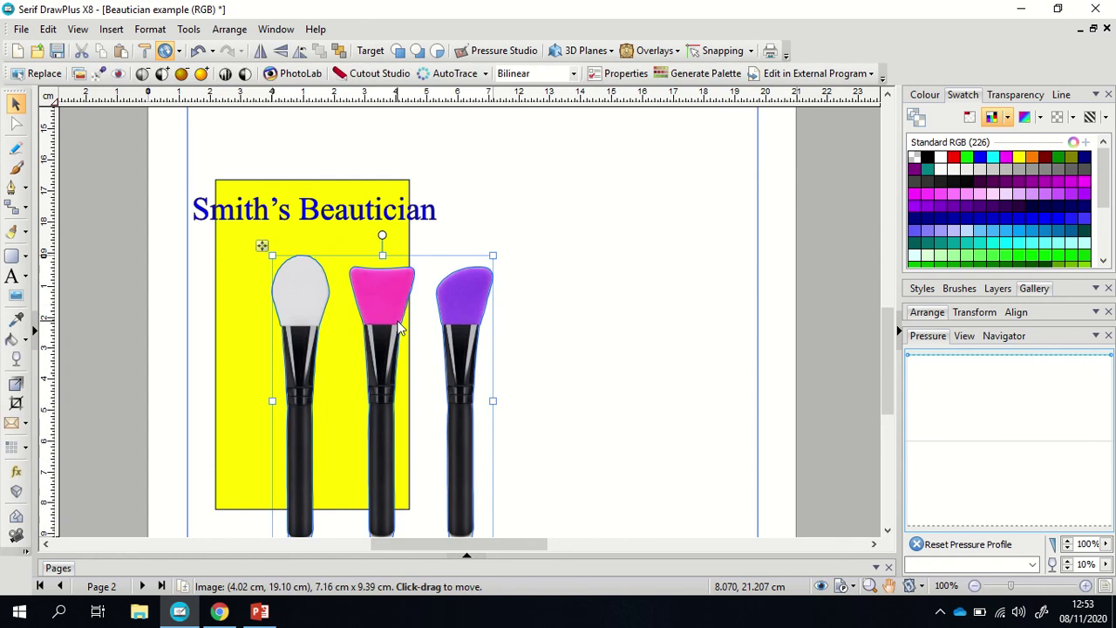
{"action": "left_click_drag", "start_coordinate": [493, 255], "coordinate": [468, 287]}
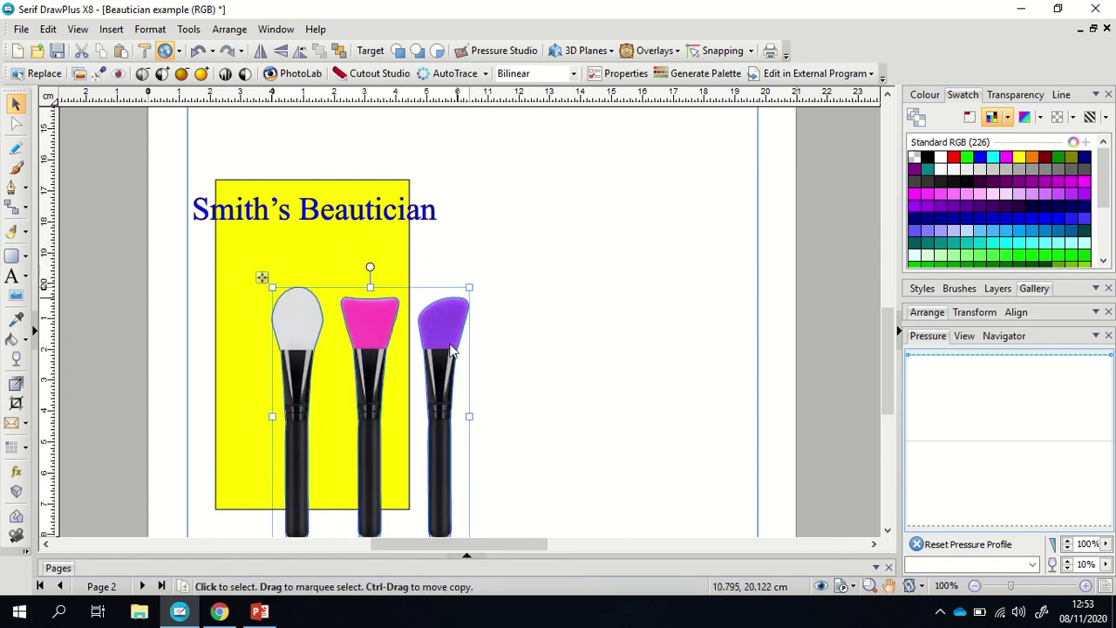
{"action": "left_click_drag", "start_coordinate": [445, 344], "coordinate": [446, 321]}
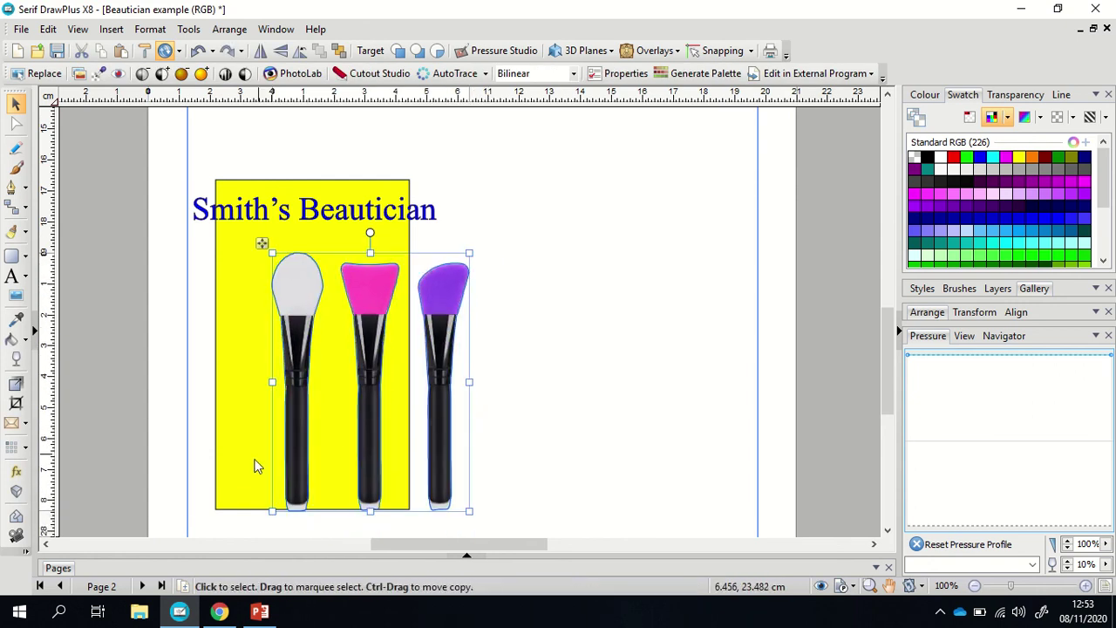
Shorten the yellow rectangle from its lower edge to about 9.3 cm tall so the brush handles extend below it.
{"action": "left_click", "coordinate": [241, 513]}
{"action": "left_click_drag", "start_coordinate": [309, 510], "coordinate": [307, 465]}
{"action": "left_click", "coordinate": [488, 422]}
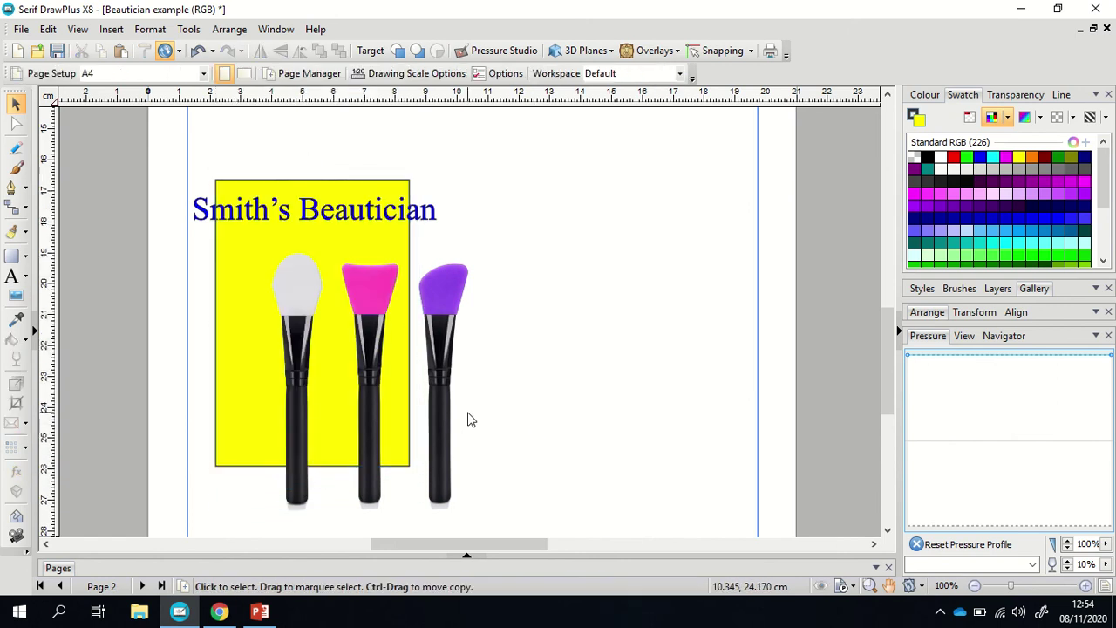
Nudge the brushes slightly up towards the heading and show the whole page to compare with the example.
{"action": "mouse_move", "coordinate": [447, 425]}
{"action": "left_mouse_down"}
{"action": "mouse_move", "coordinate": [456, 403]}
{"action": "mouse_move", "coordinate": [459, 419]}
{"action": "mouse_move", "coordinate": [436, 423]}
{"action": "mouse_move", "coordinate": [454, 406]}
{"action": "left_mouse_up"}
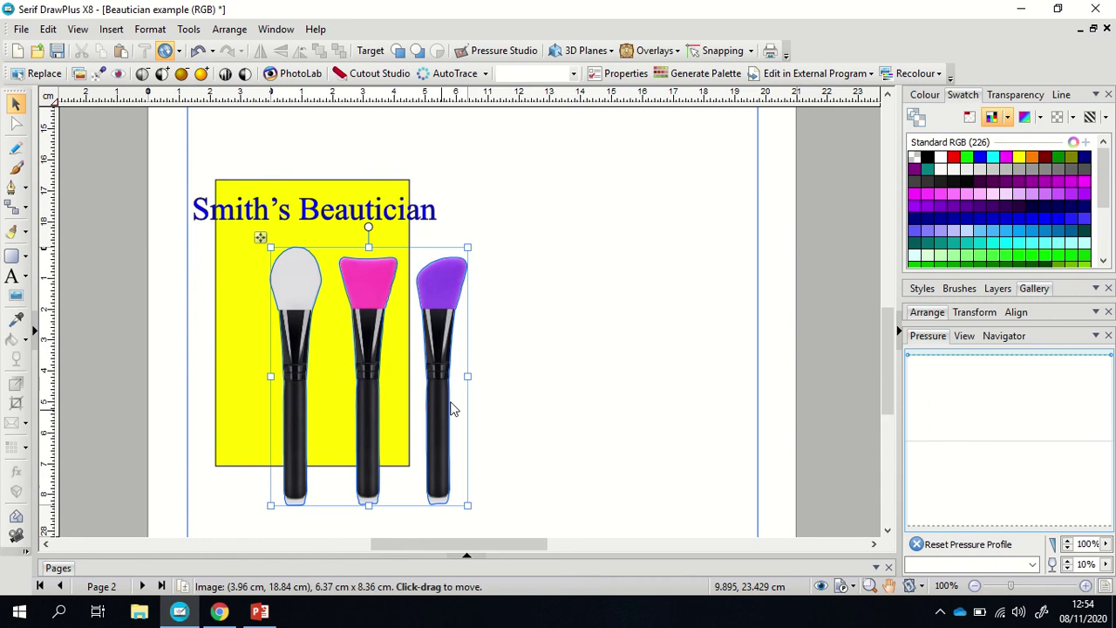
{"action": "left_click", "coordinate": [665, 279]}
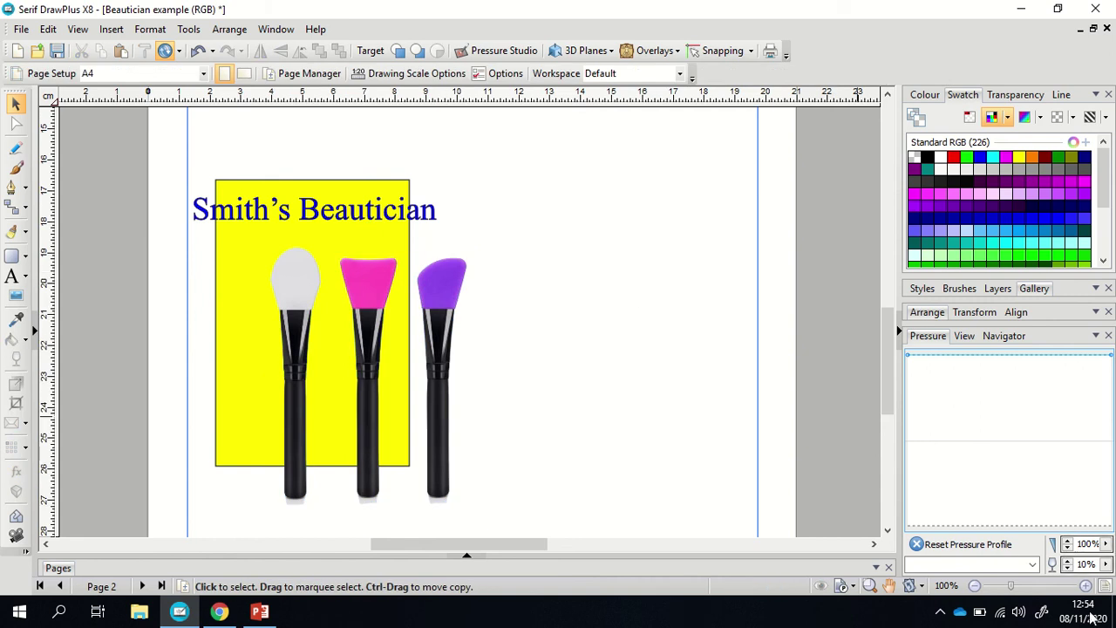
{"action": "left_click", "coordinate": [1104, 588]}
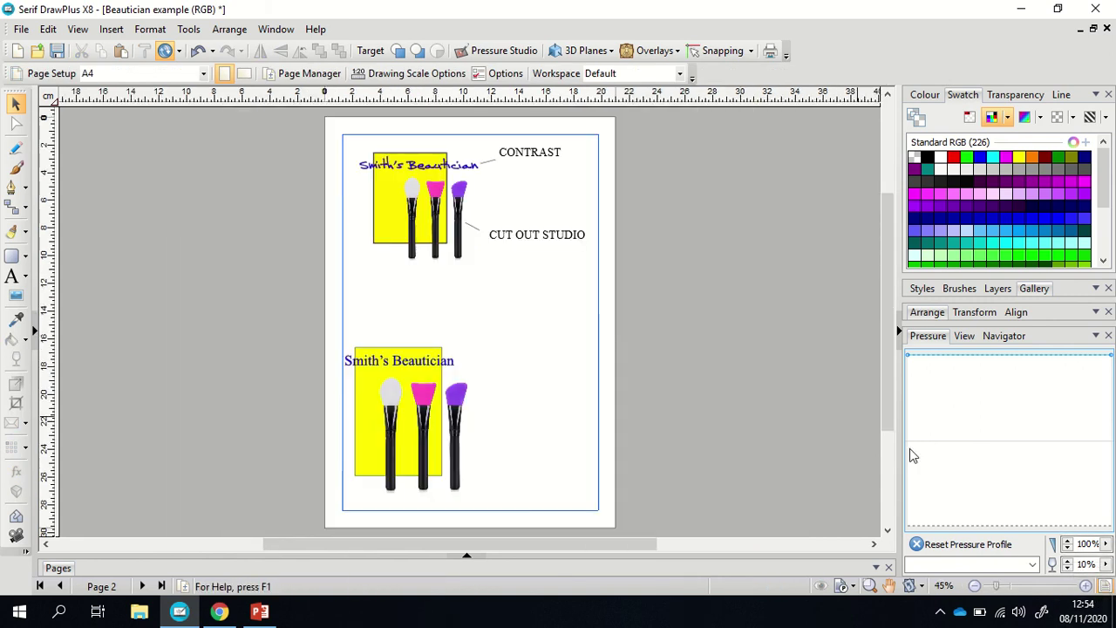